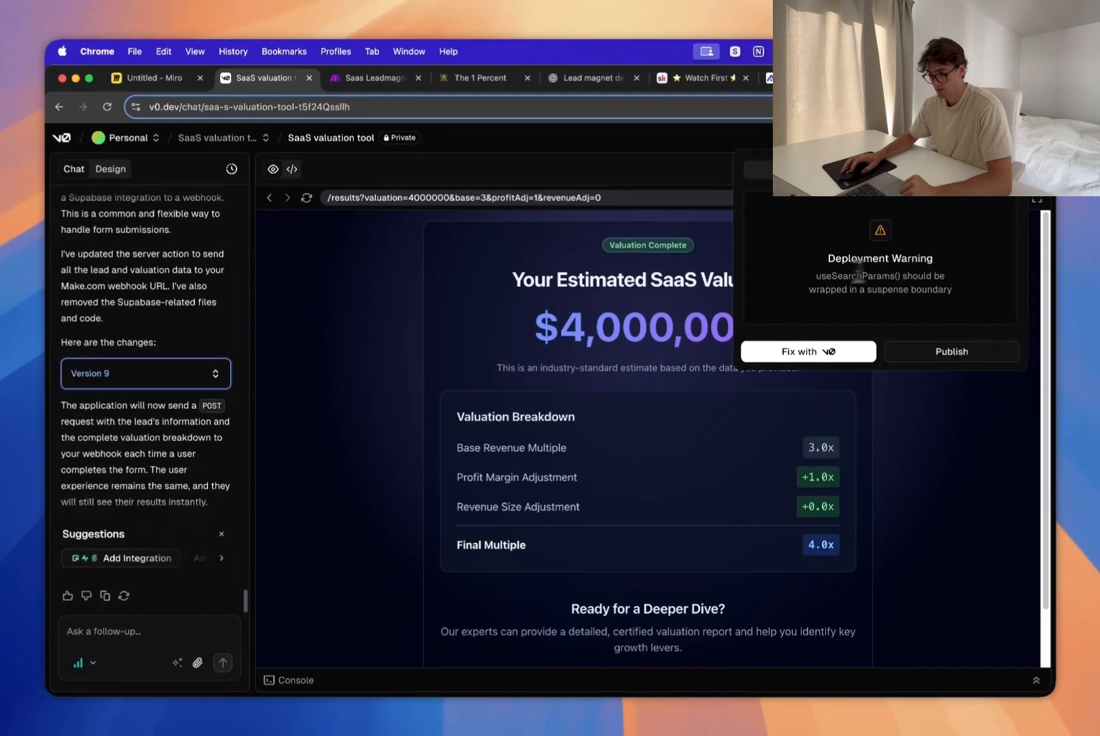
Step: Have v0 fix the useSearchParams() deployment warning, and open the deployed SaaS valuation site
drag(826, 257, 976, 293)
click(958, 297)
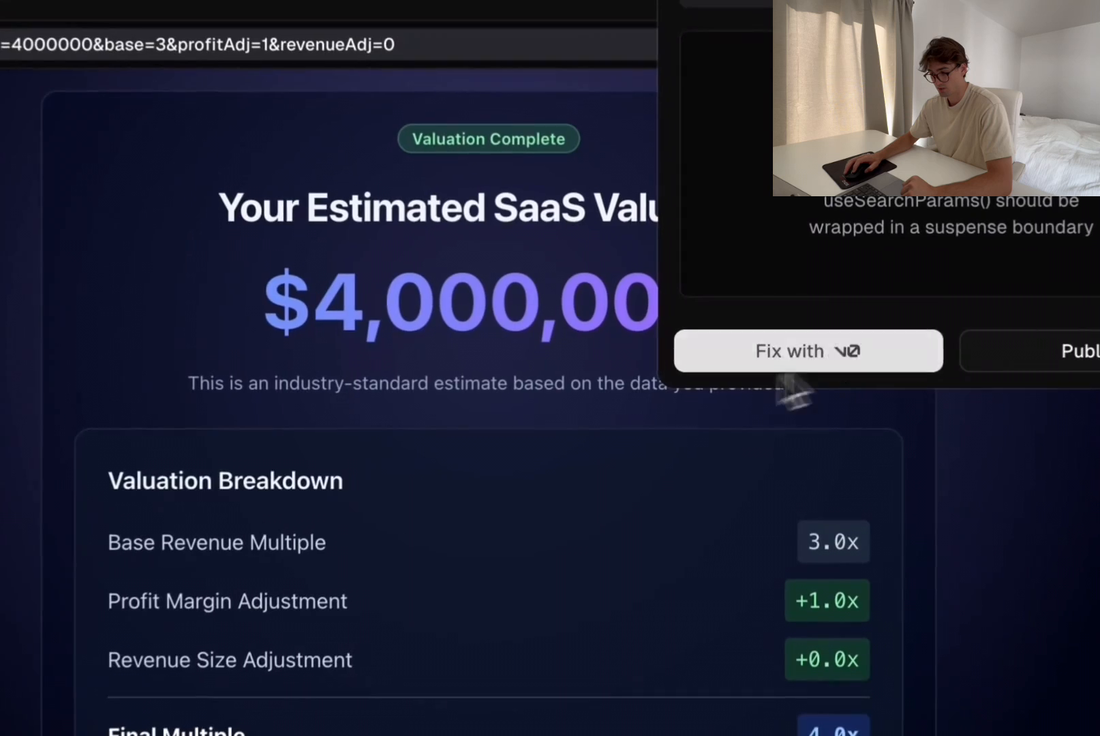
click(806, 353)
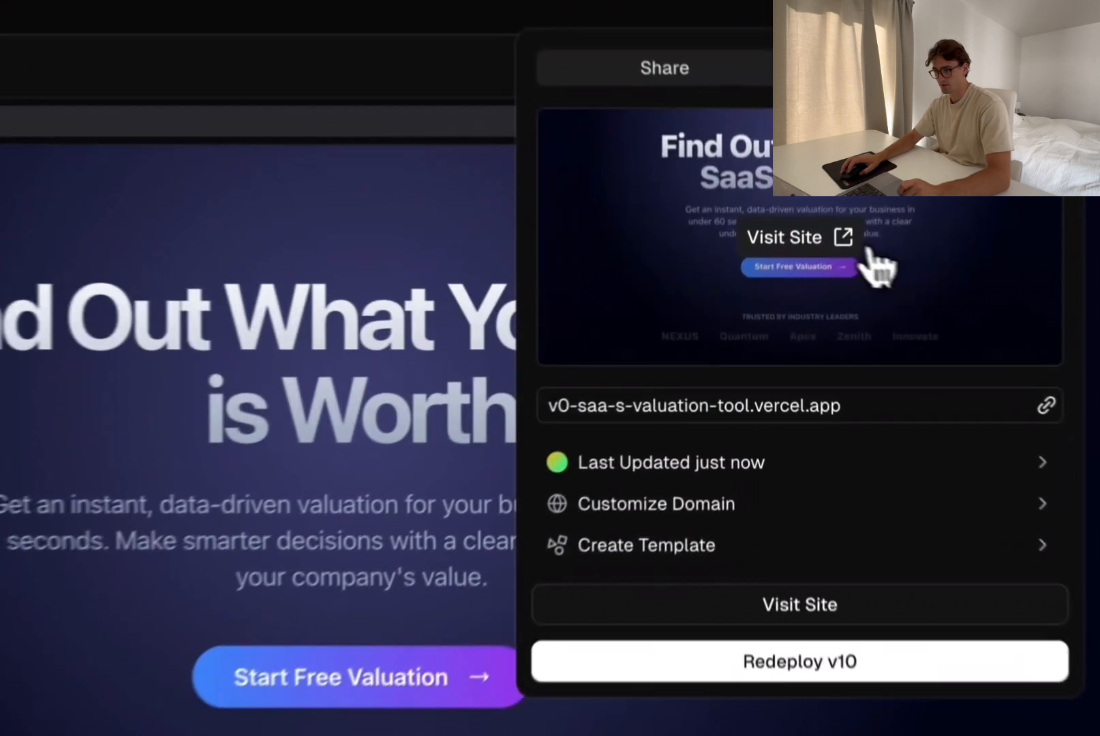
click(903, 260)
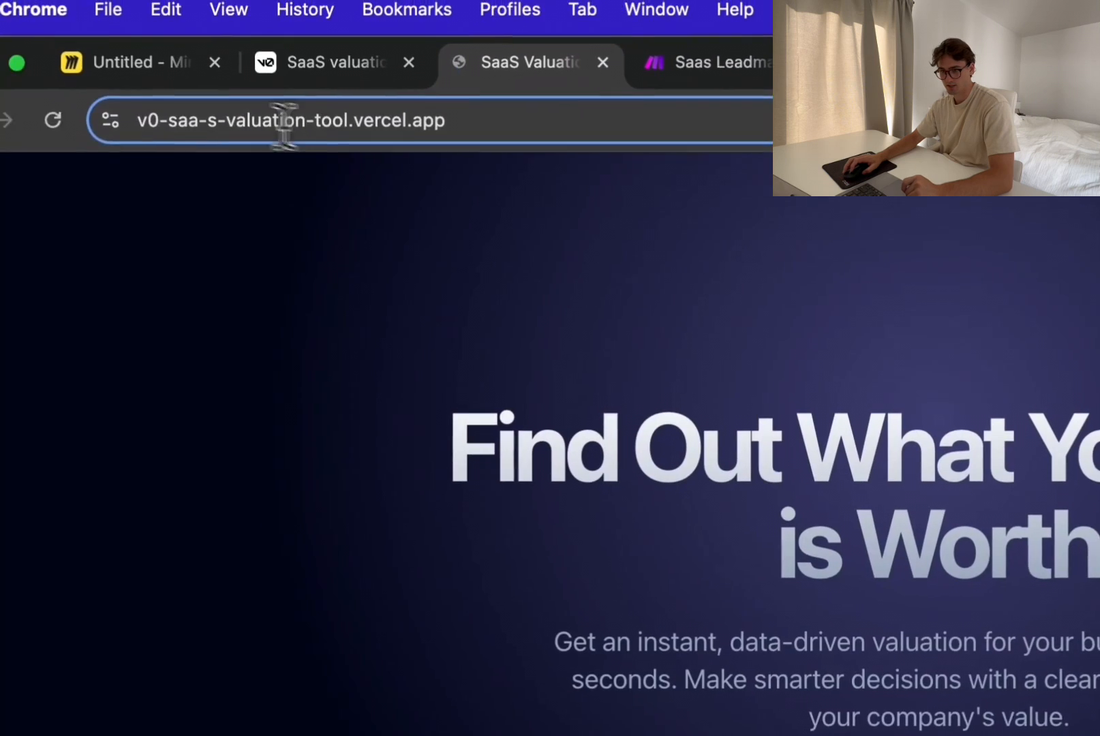
Step: Copy the full web address of the deployed valuation tool, v0-saa-s-valuation-tool.vercel.app
drag(125, 121, 220, 71)
double_click(346, 70)
click(313, 101)
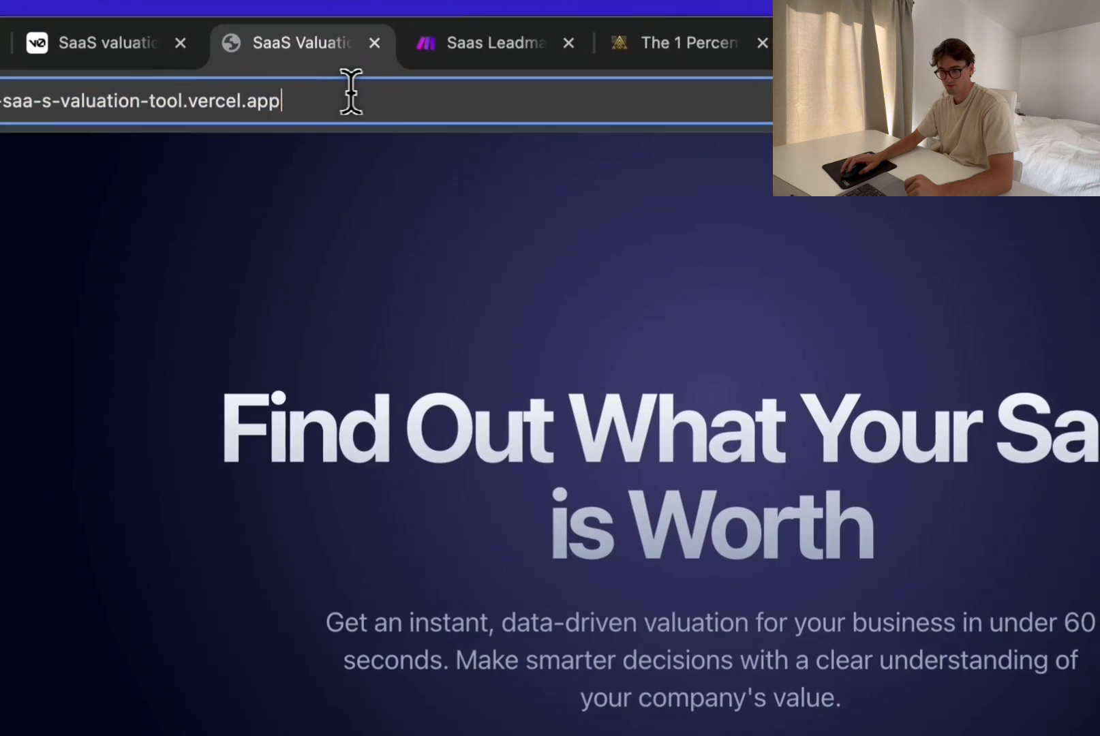
click(333, 303)
click(147, 36)
click(259, 33)
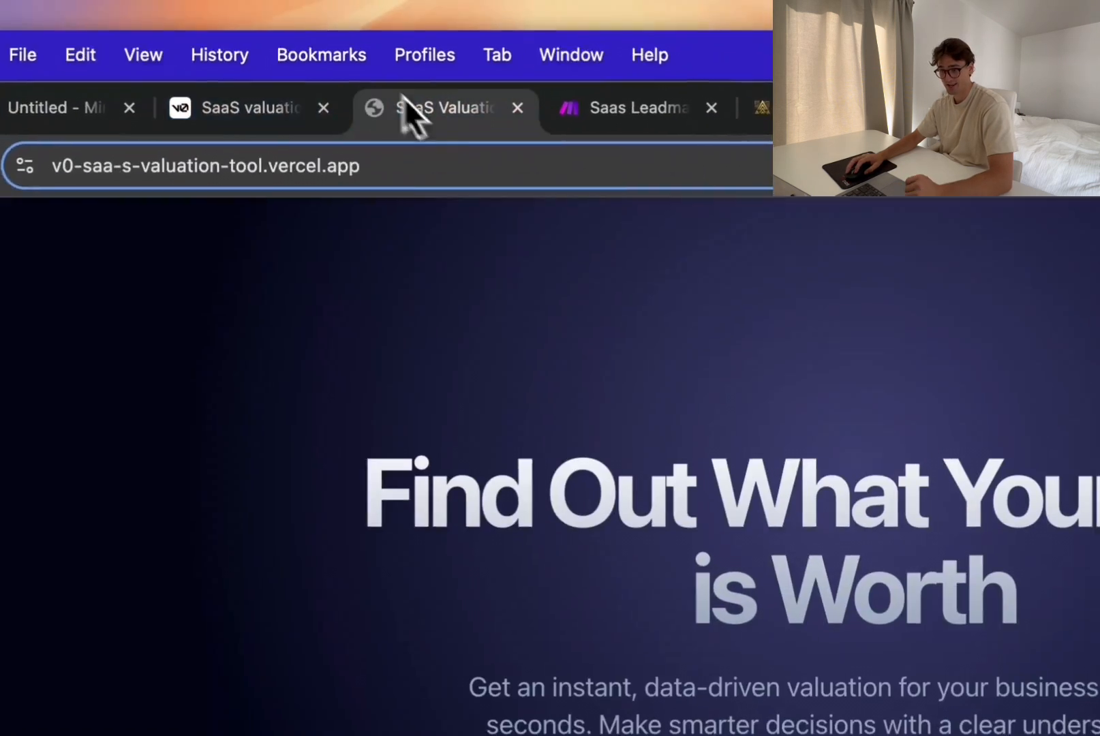
click(329, 115)
triple_click(304, 41)
click(265, 162)
double_click(223, 30)
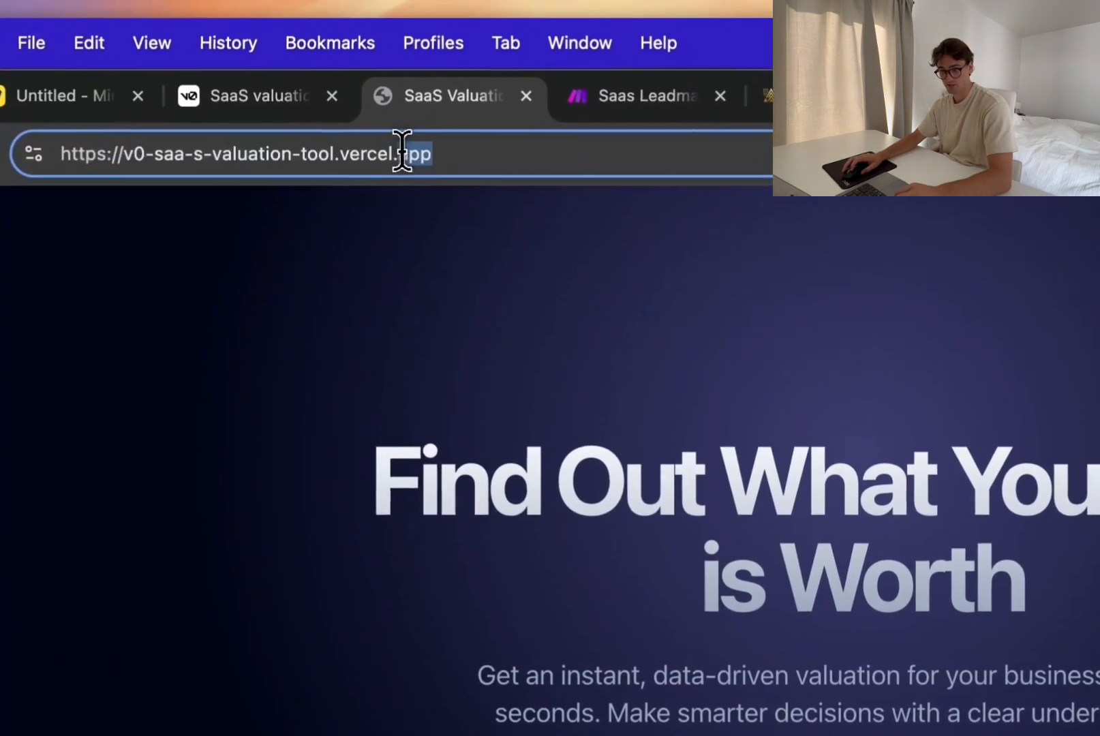
click(470, 300)
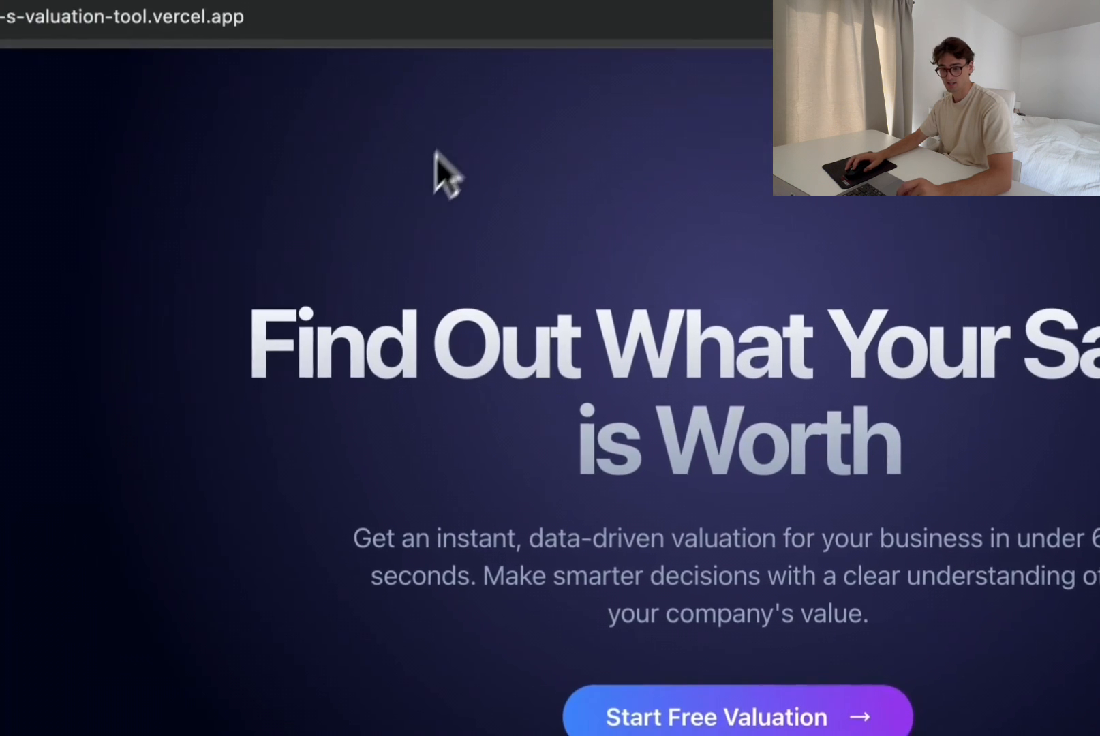
click(444, 79)
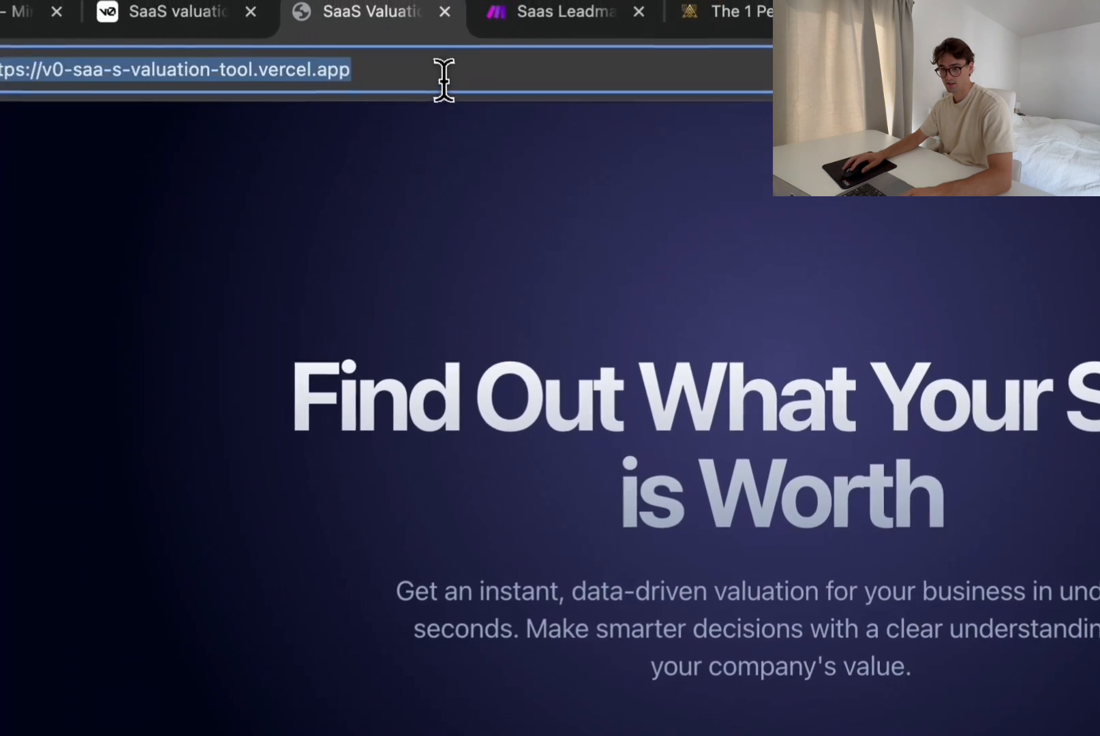
triple_click(487, 76)
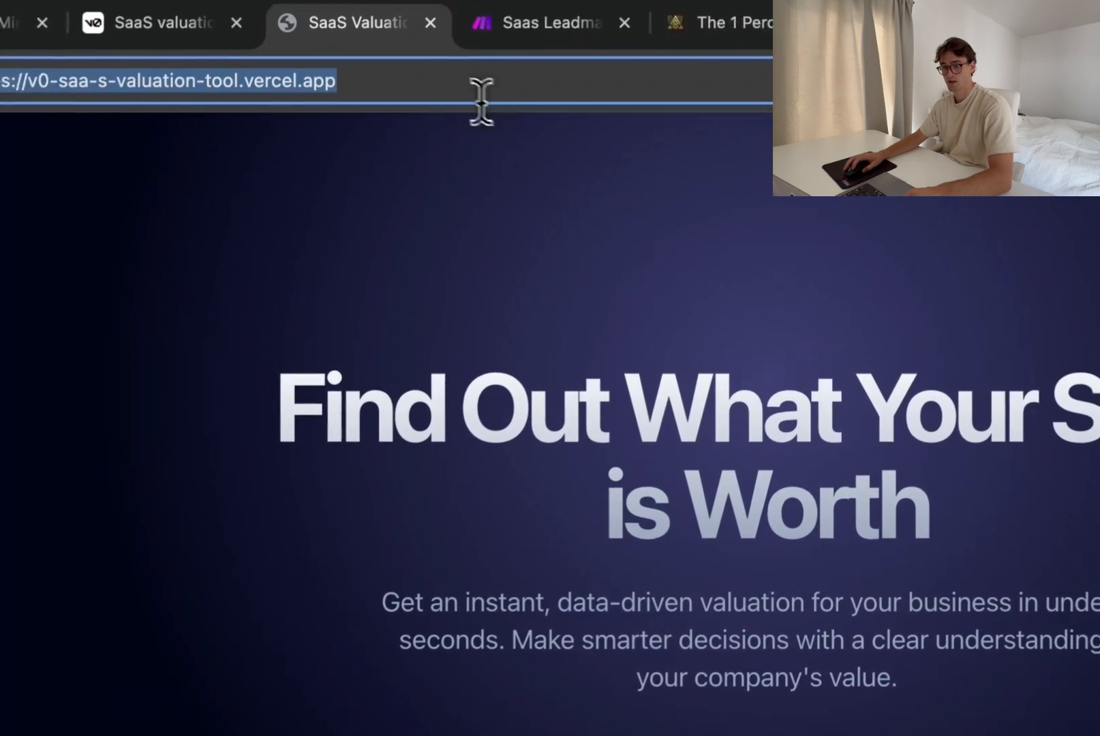
click(491, 74)
triple_click(490, 78)
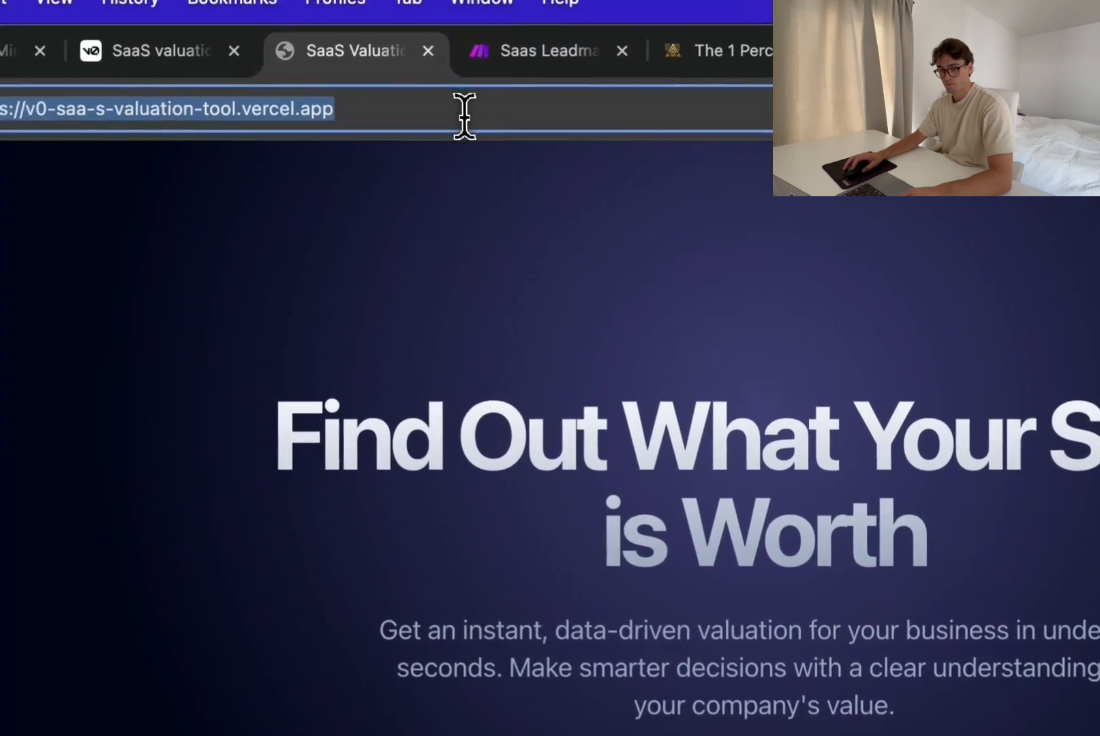
triple_click(342, 104)
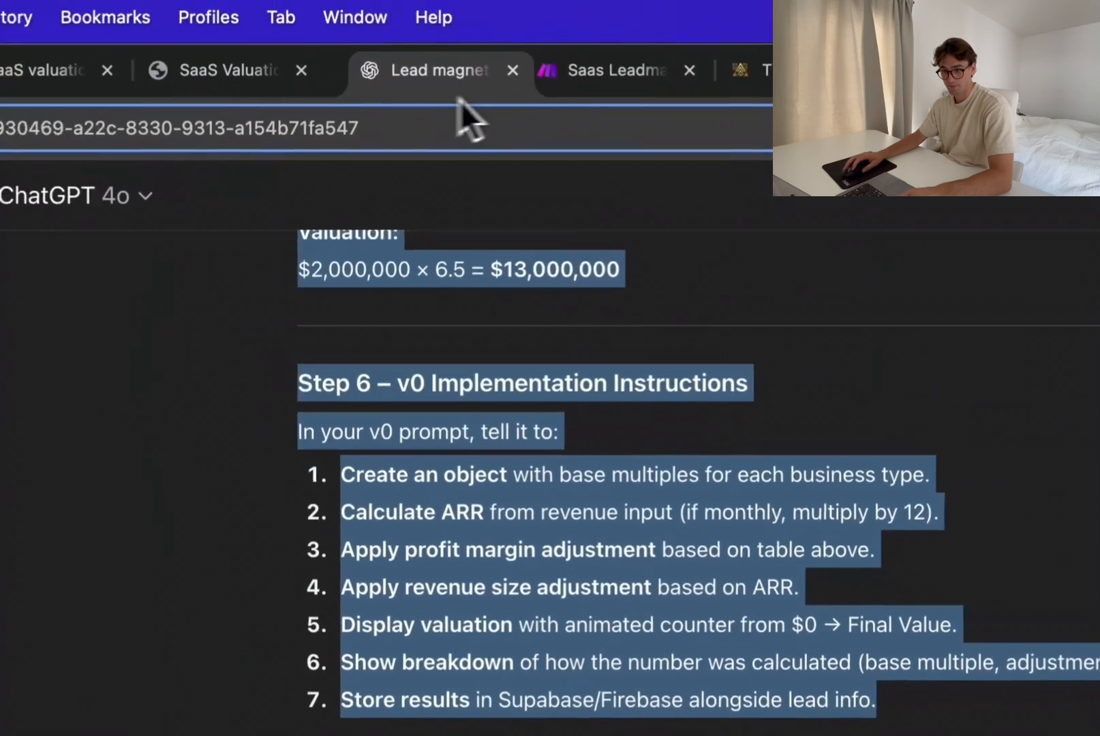
key(ctrl+shift+Tab)
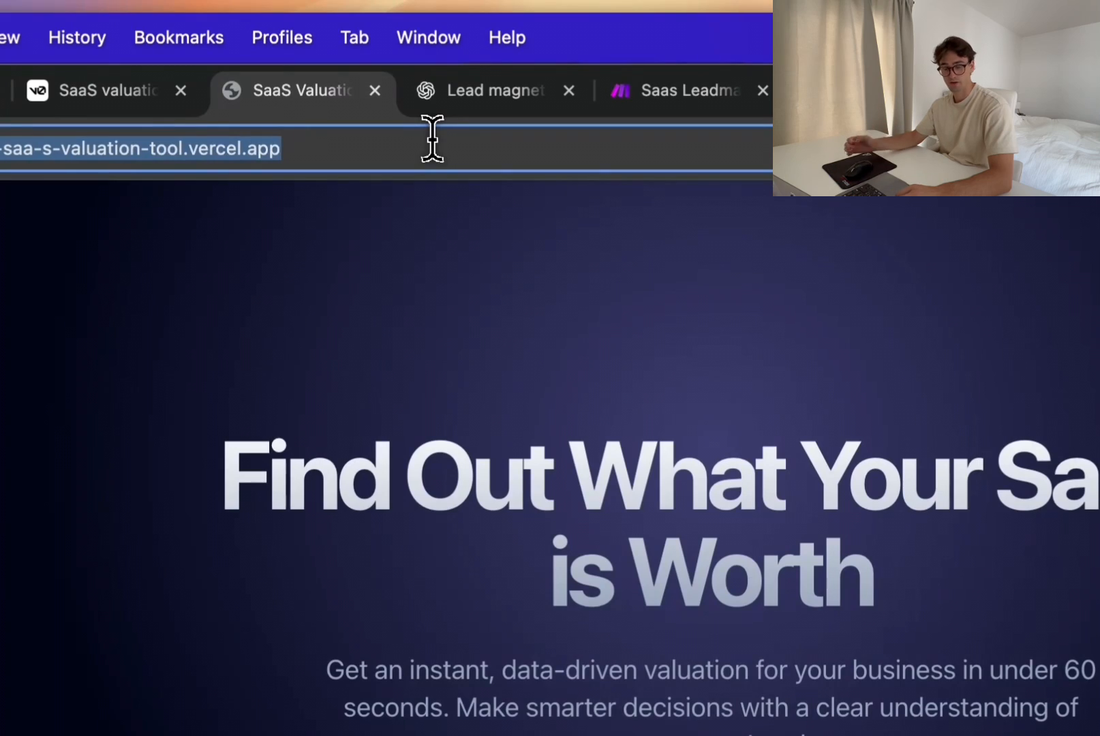
key(ctrl+Tab)
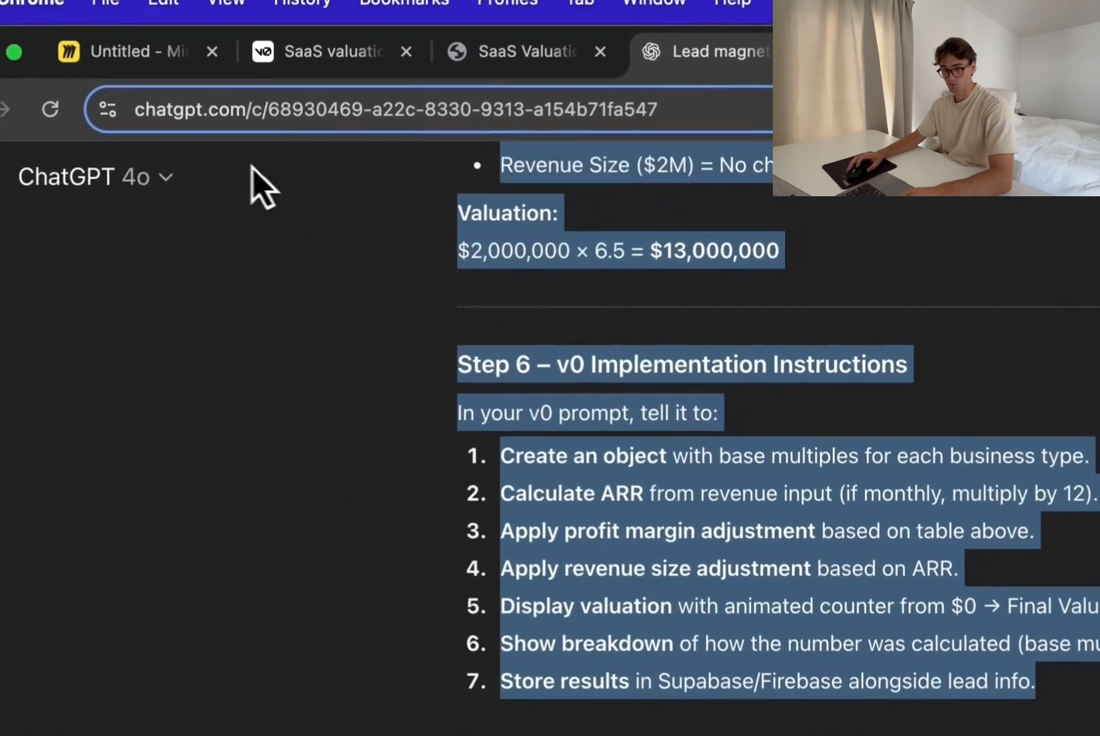
click(29, 109)
click(51, 180)
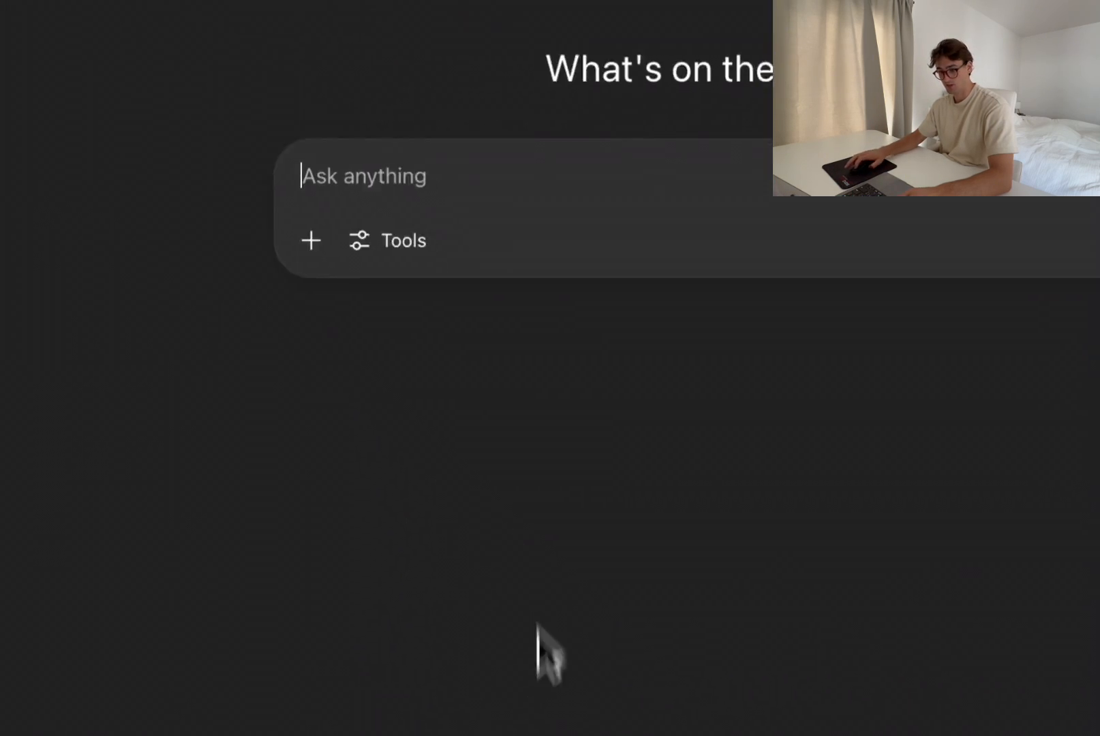
text(Can you please create this as an iframe?)
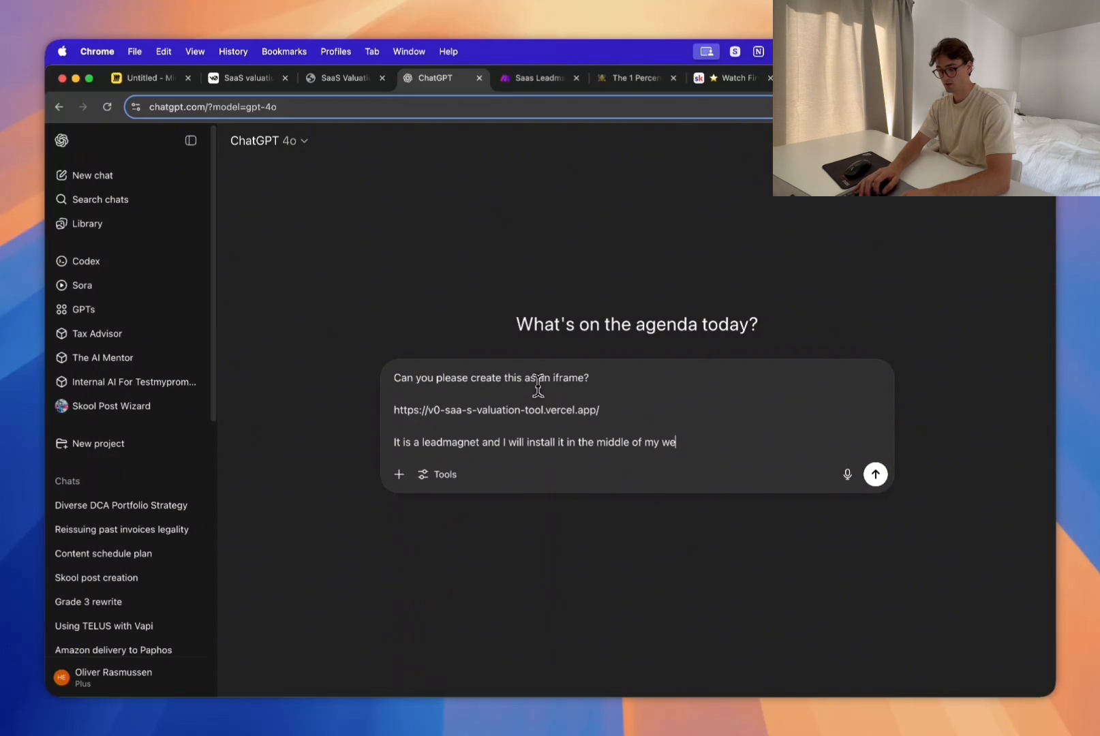
key(Return)
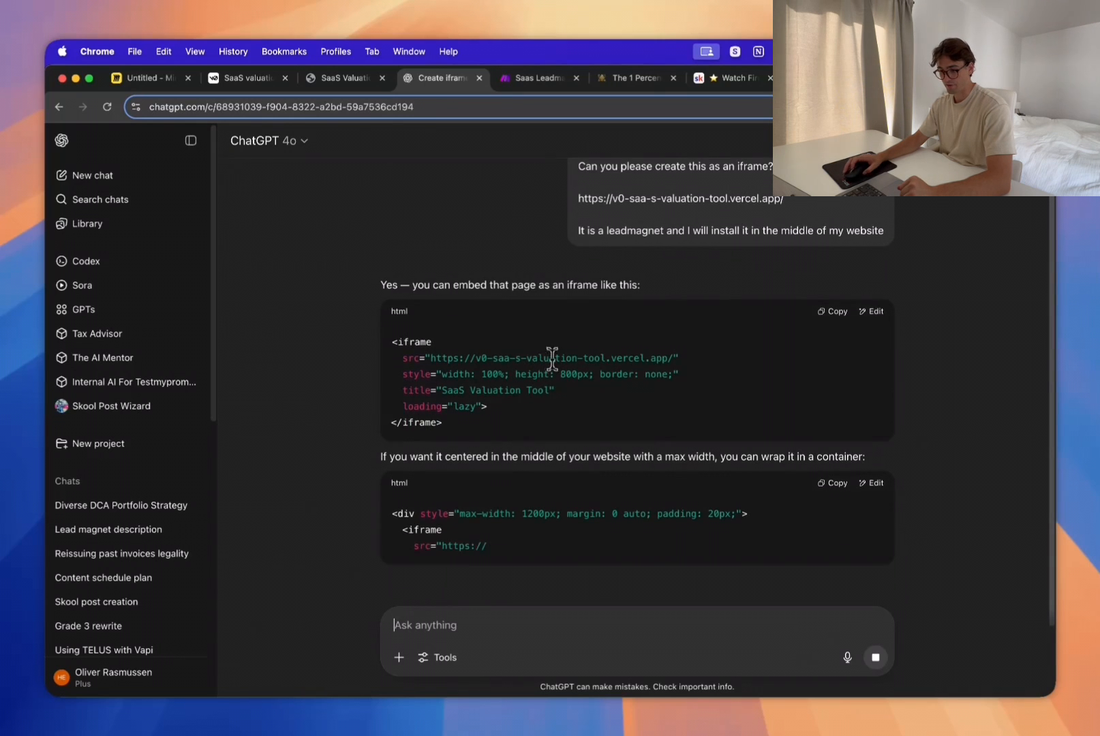
Step: Review ChatGPT's embed options and copy the first, plain iframe code without the container
scroll(554, 470, down, 3)
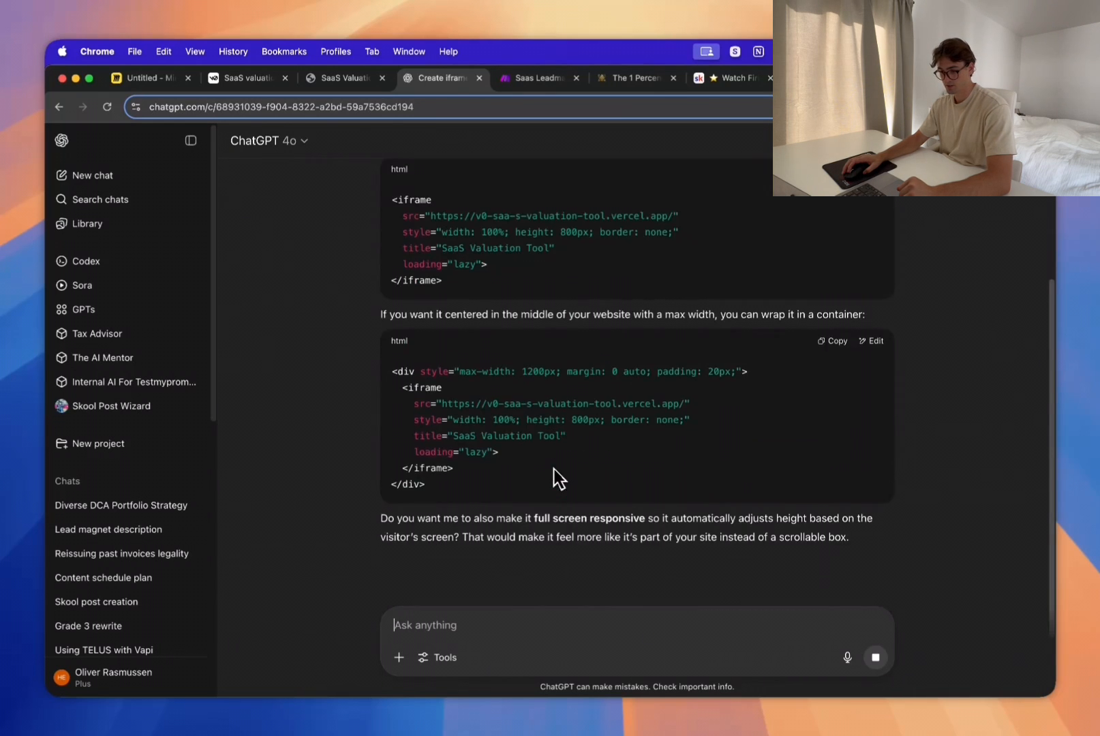
scroll(552, 477, up, 5)
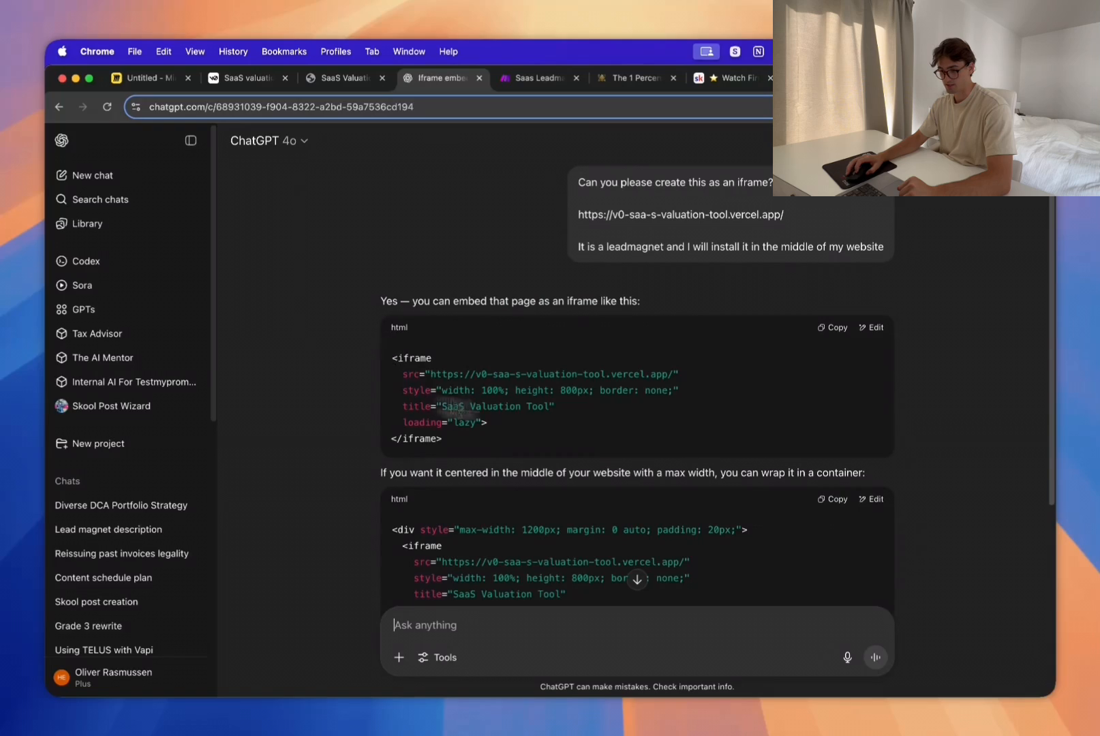
click(829, 329)
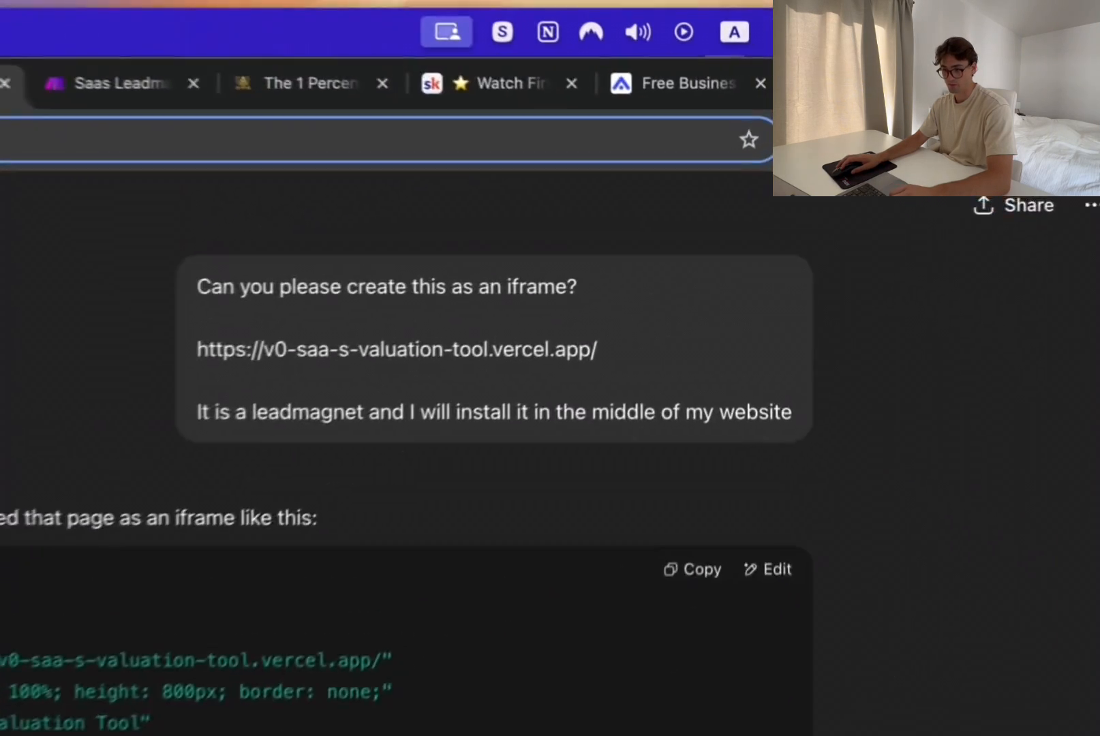
Step: Open shiney.ai in a new browser tab and look over its homepage
key(ctrl+t)
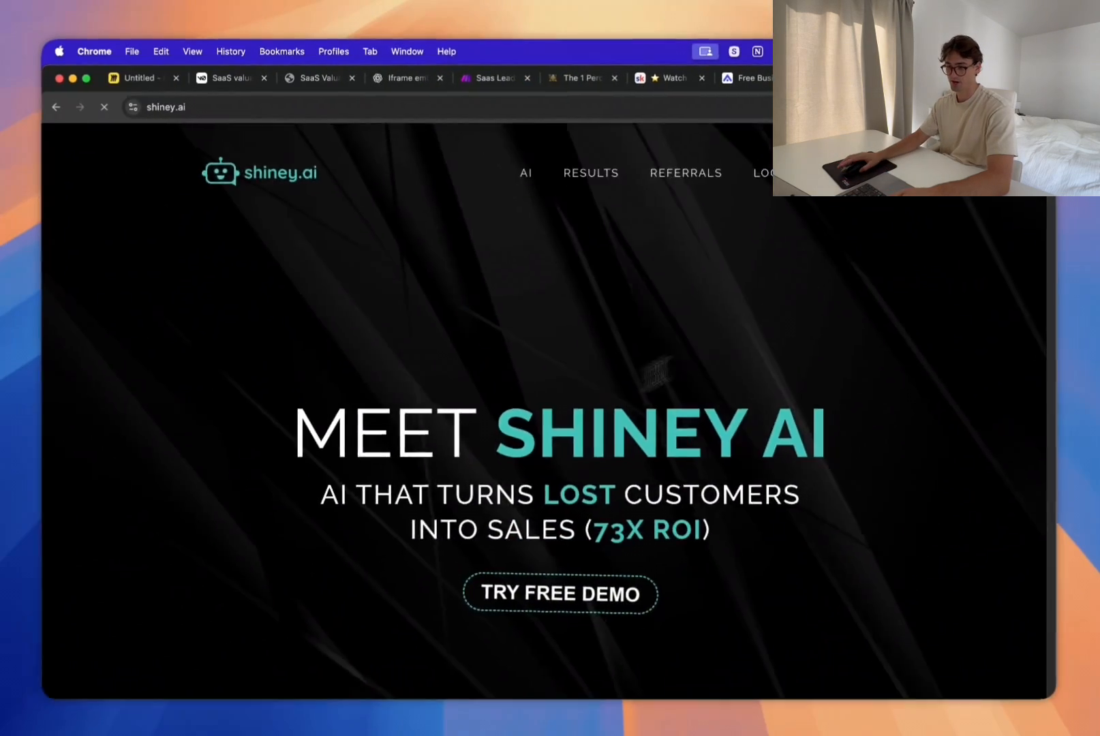
scroll(614, 412, down, 15)
scroll(627, 416, up, 15)
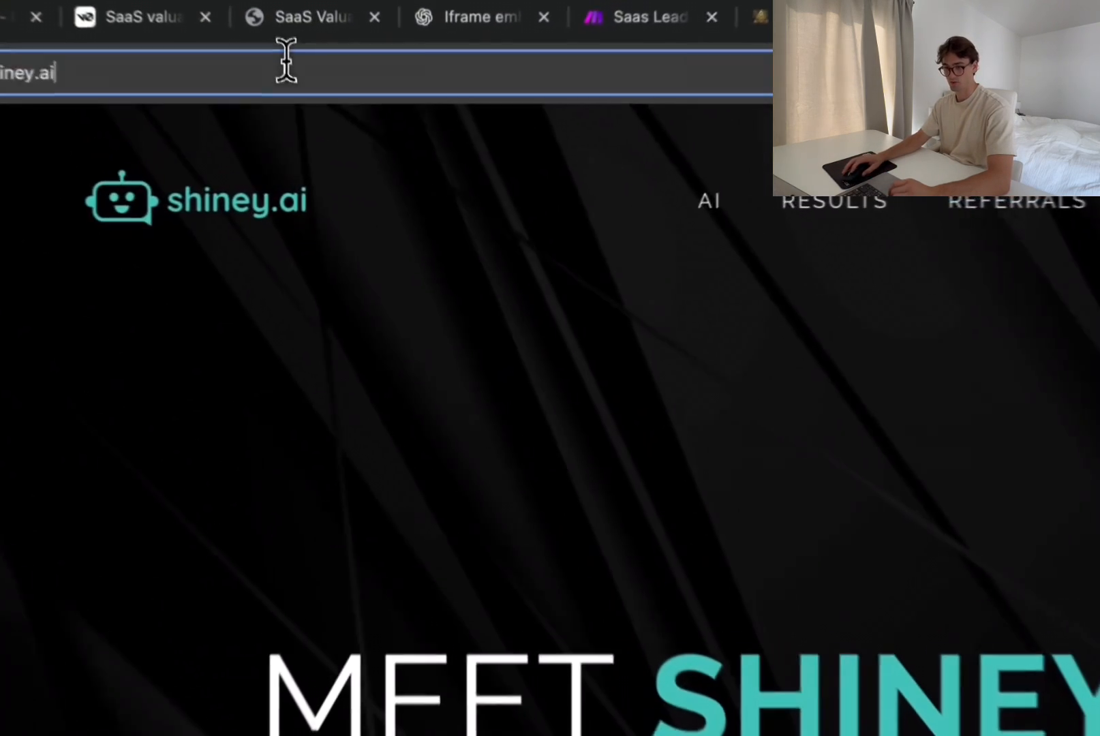
Step: Go to app.shiney.ai and switch to the Shiney.AI (US) sub-account
click(307, 100)
text(app)
key(Return)
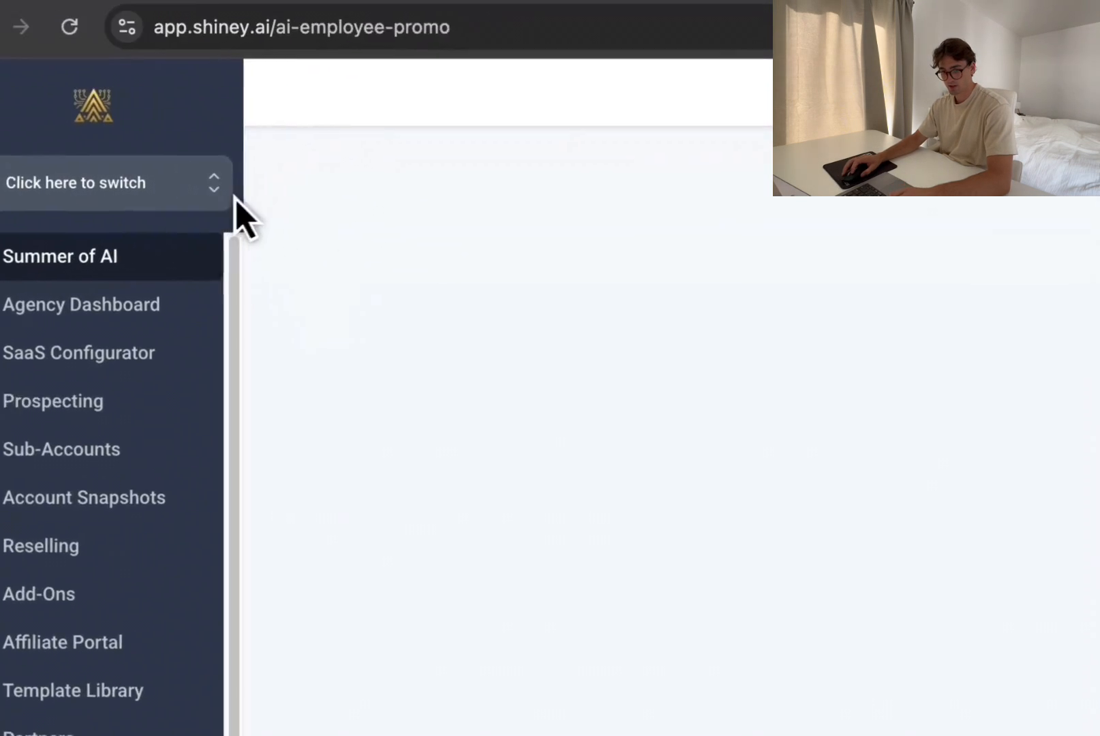
click(228, 192)
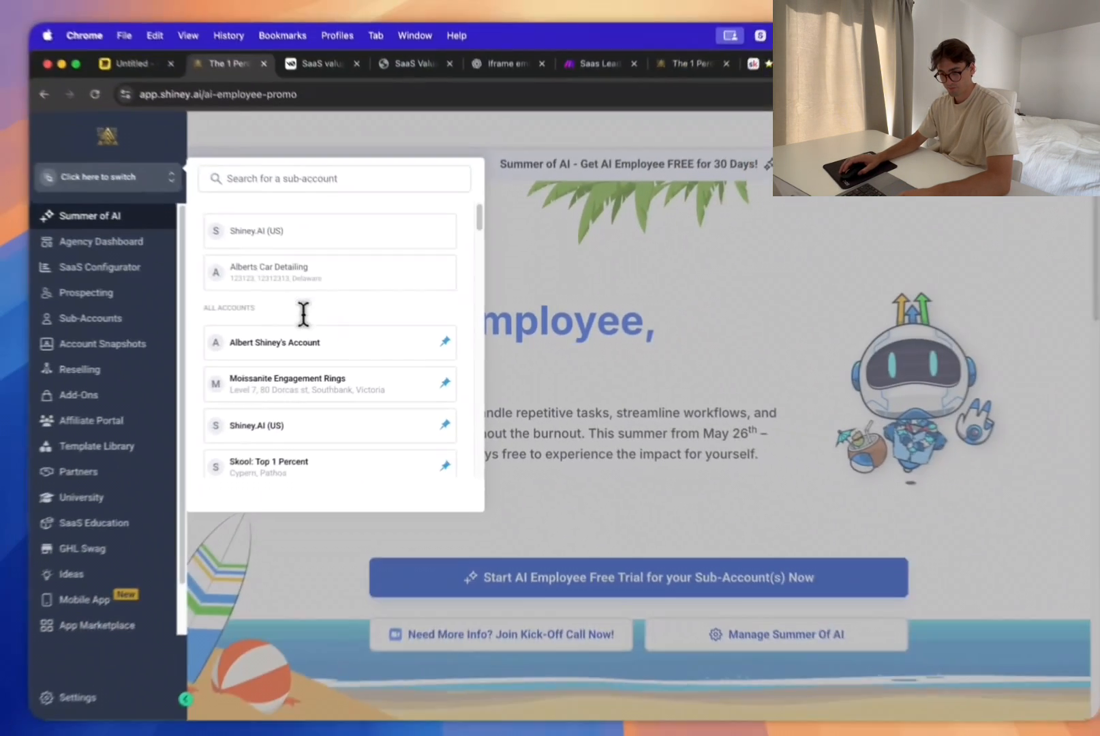
scroll(324, 330, down, 2)
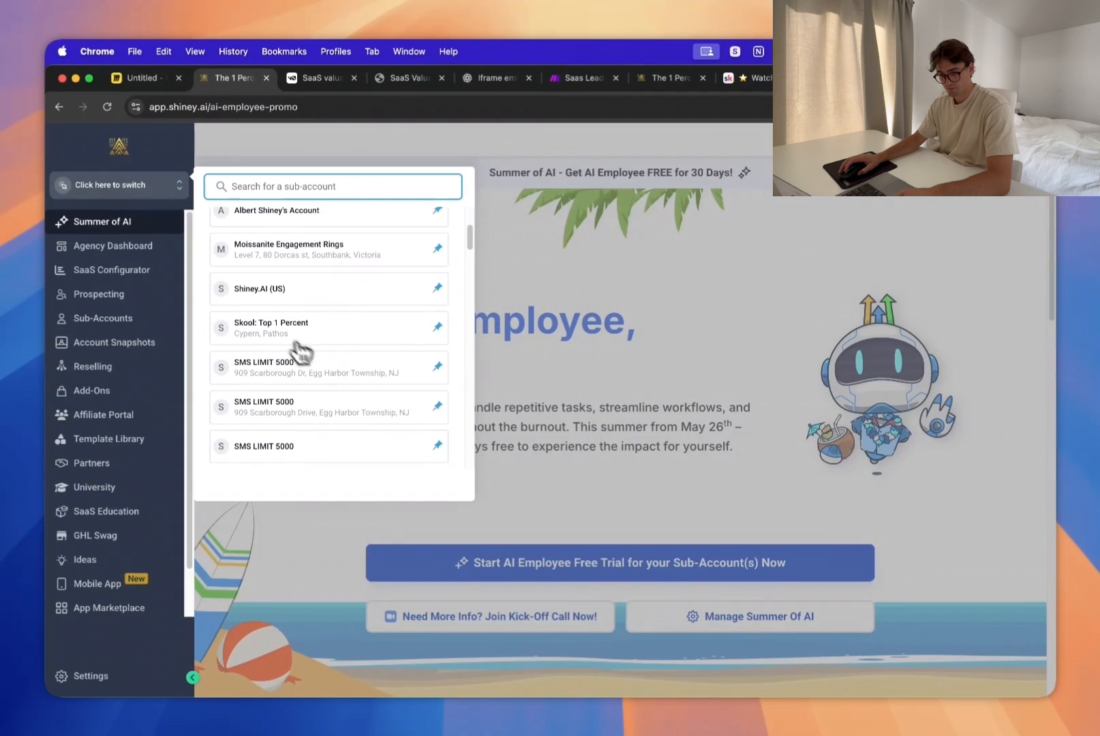
click(261, 289)
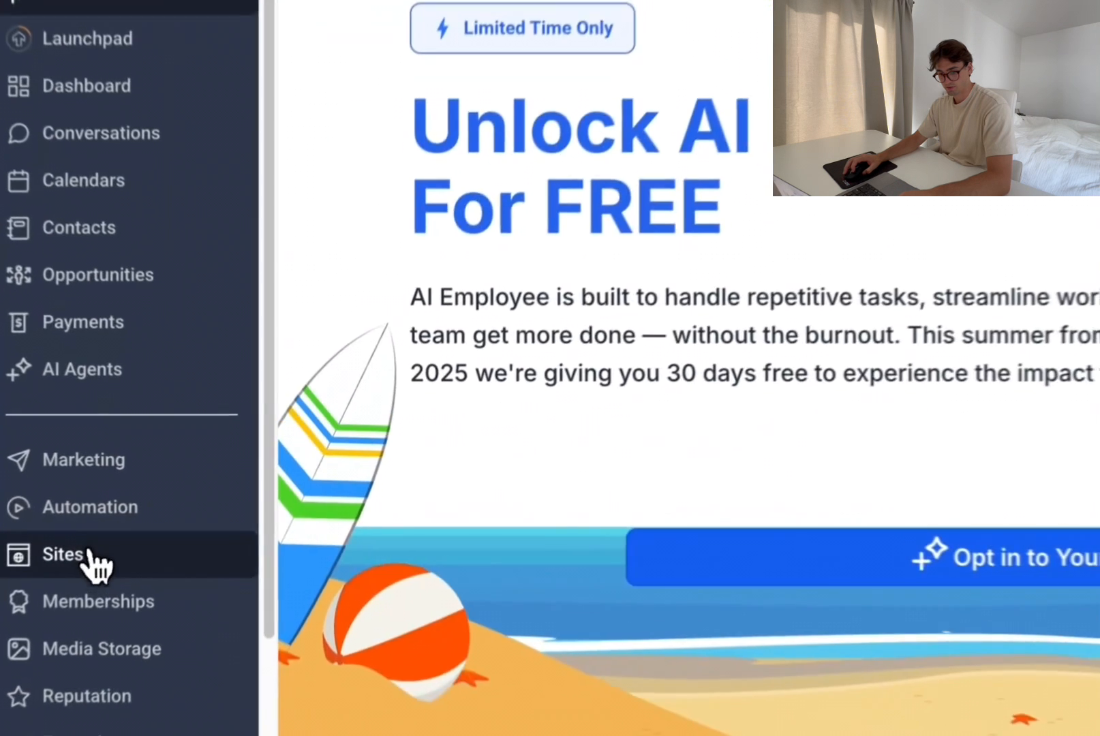
Step: Open the sub-account's websites and load the Meet Shiney home page in the page builder
click(100, 542)
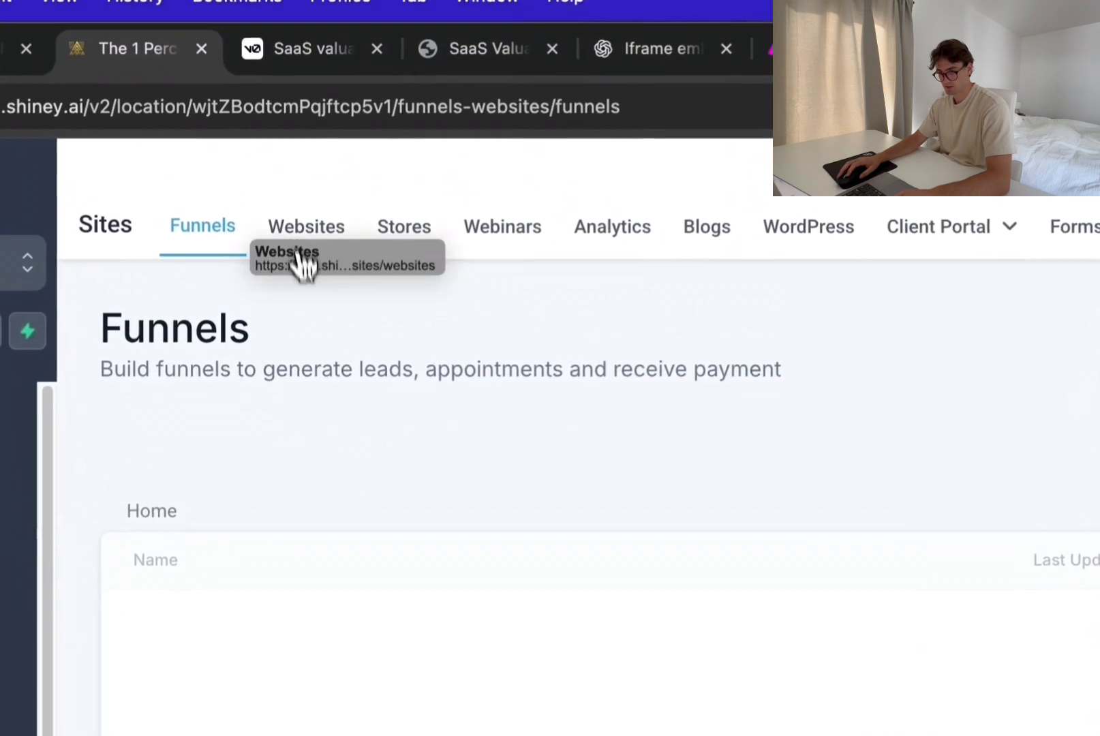
click(300, 263)
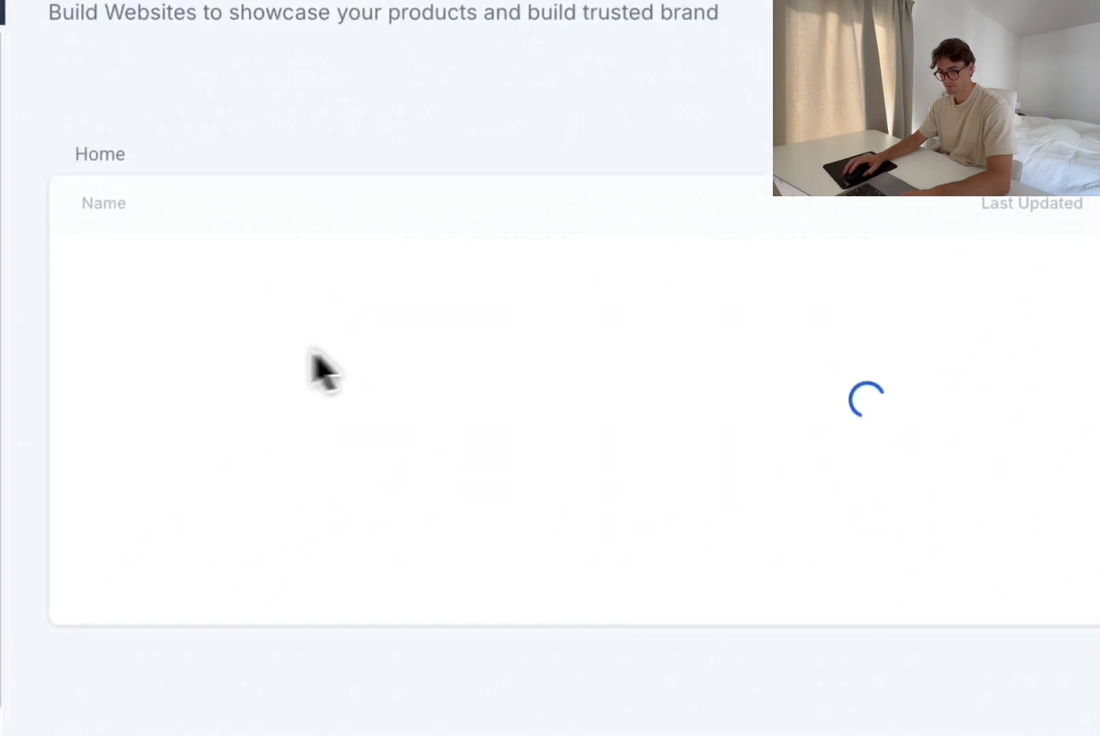
click(182, 379)
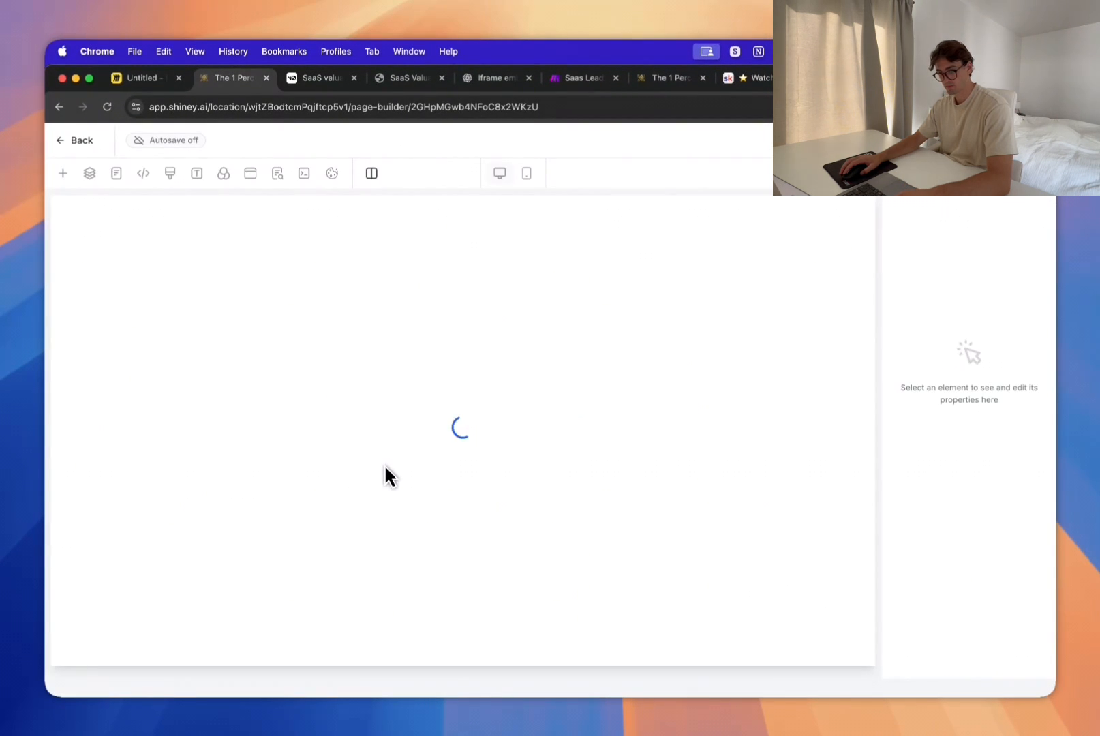
Step: Find the code element and add it directly below the "Don't lose your traffic..." headline
scroll(385, 467, down, 20)
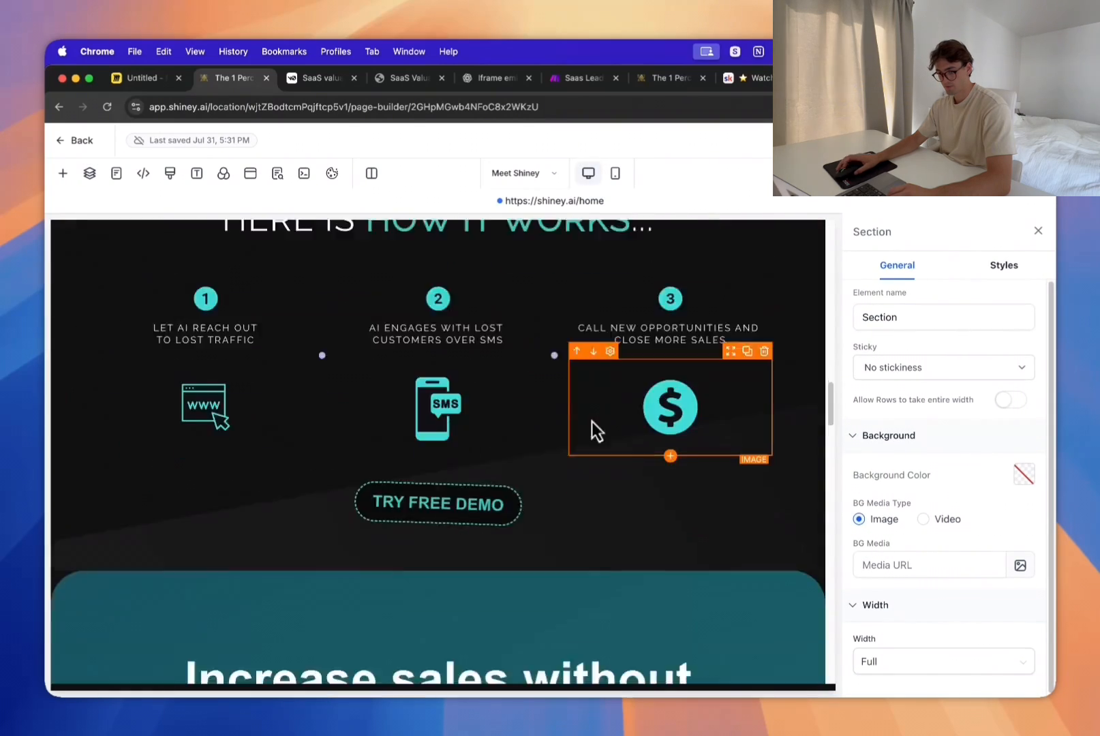
scroll(613, 440, up, 10)
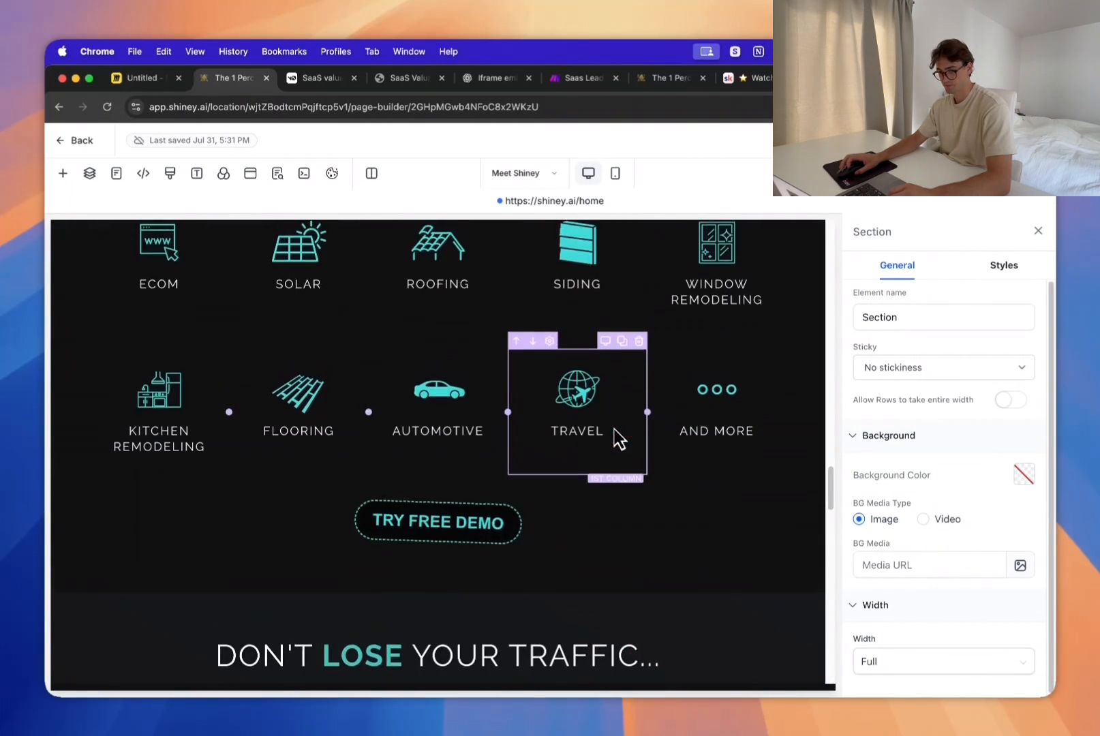
scroll(442, 443, down, 4)
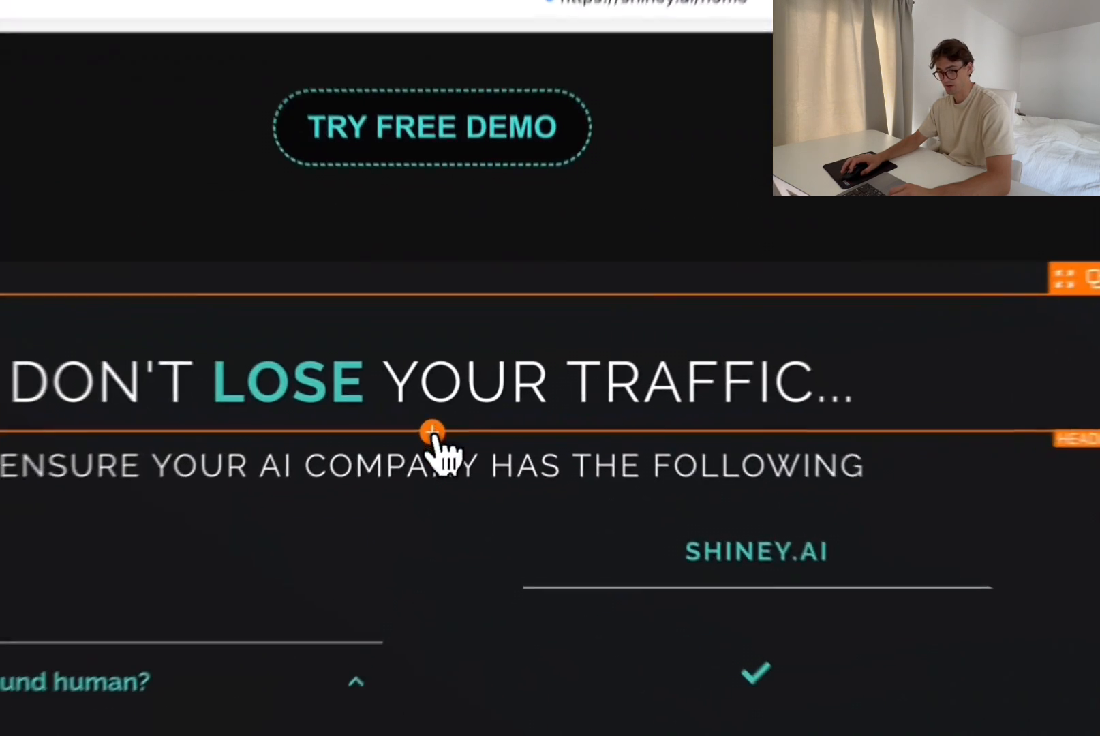
click(432, 432)
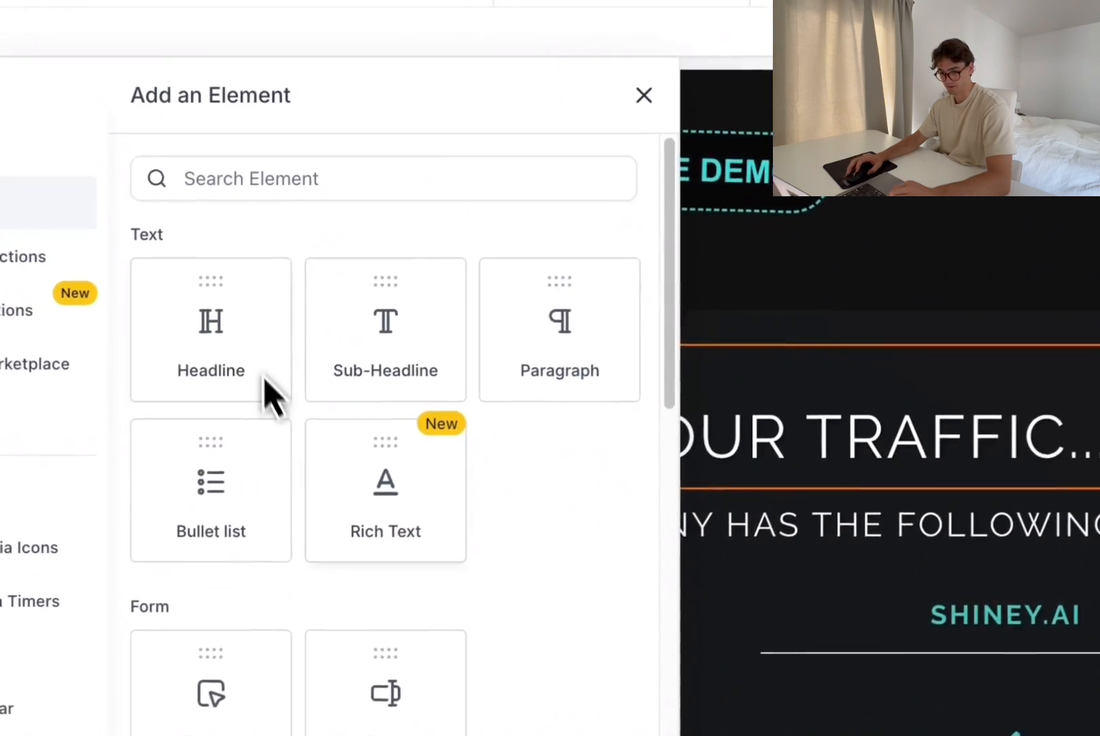
scroll(152, 498, down, 3)
scroll(289, 466, up, 3)
click(122, 61)
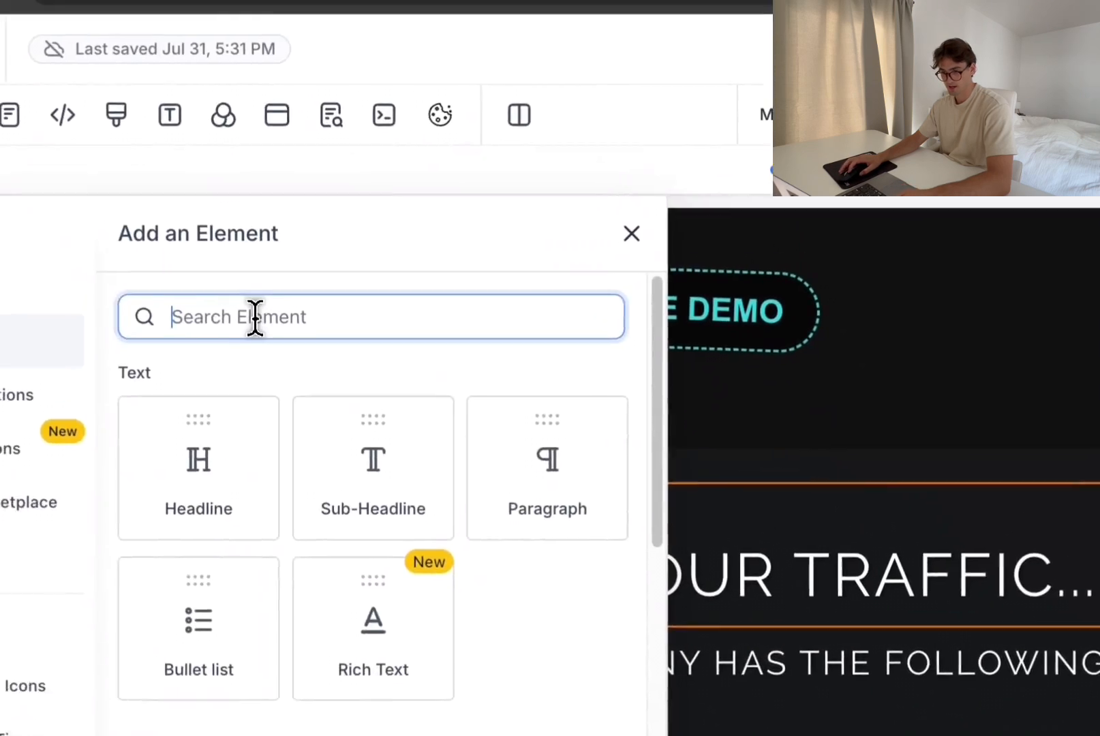
text(code)
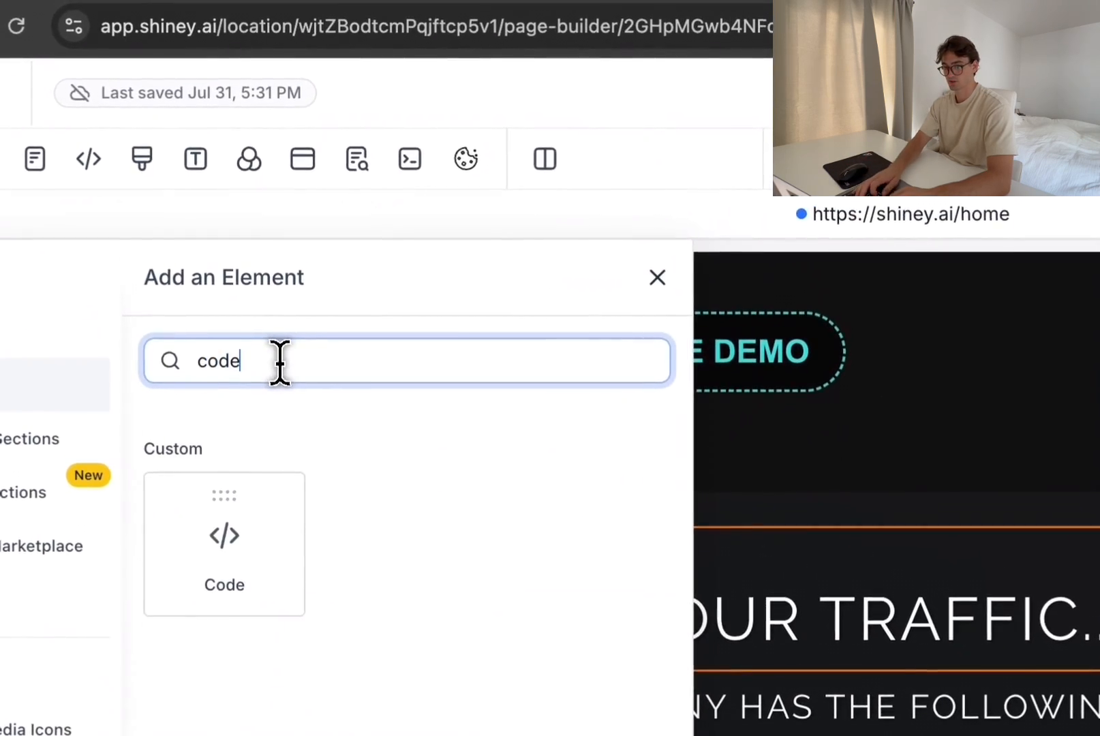
drag(219, 524, 437, 478)
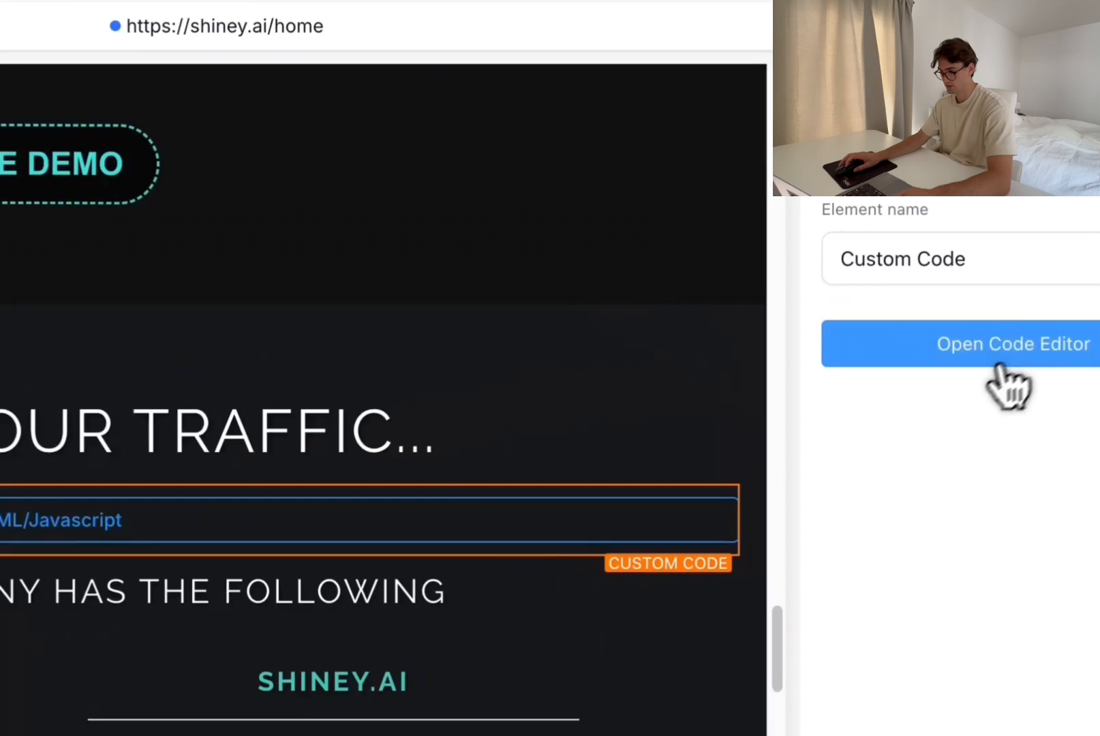
Step: Paste the copied iframe code into the Custom Code element and save it
click(995, 346)
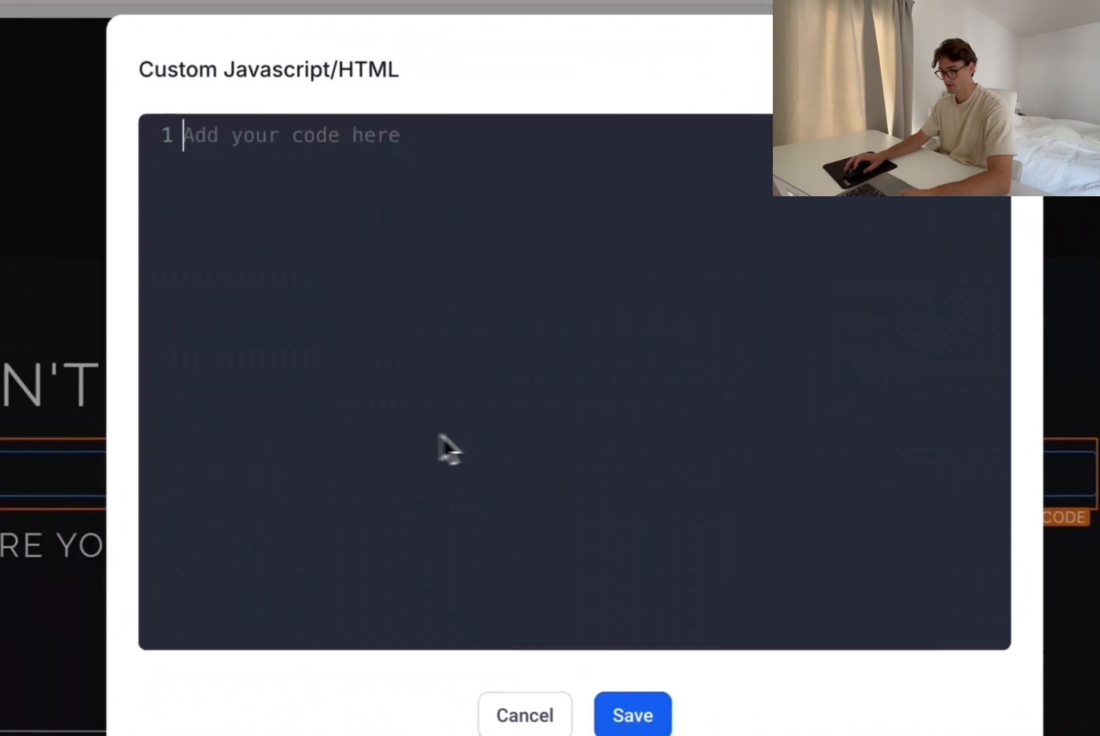
text(<iframe   src="https://v0-saa-s-valuation-tool.vercel.app/"   style="width: 100%; height: 800px; border: none;"   title="SaaS Valuation Tool"   loading="lazy"> </iframe>)
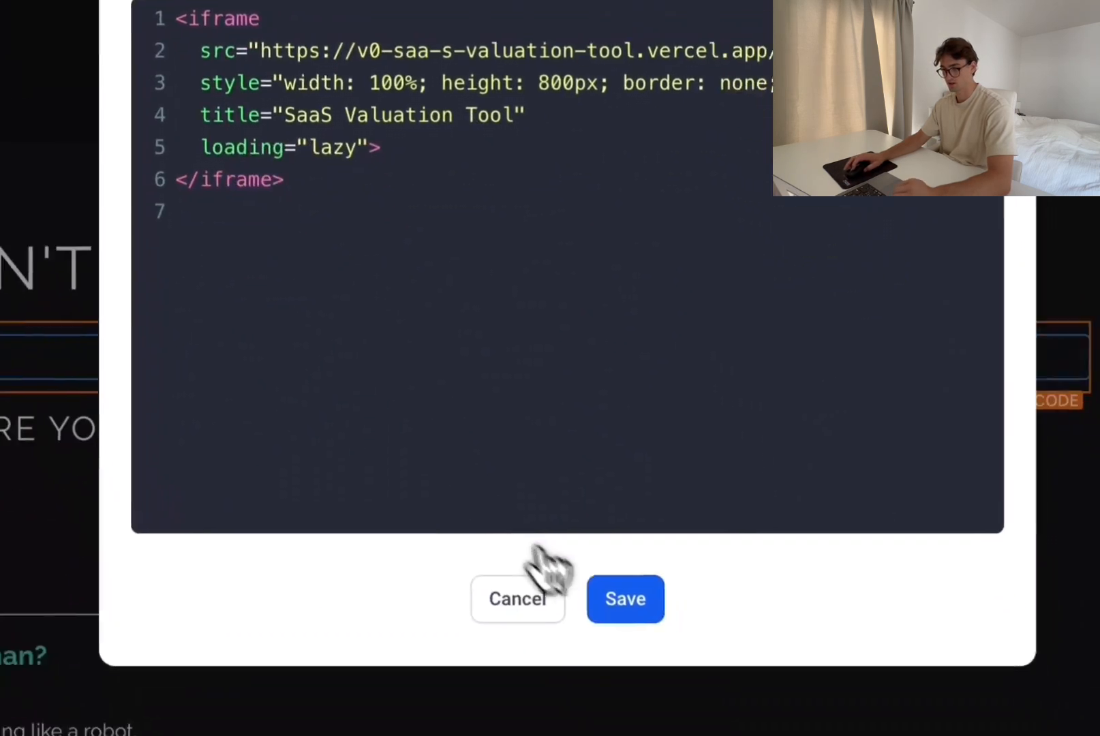
click(622, 597)
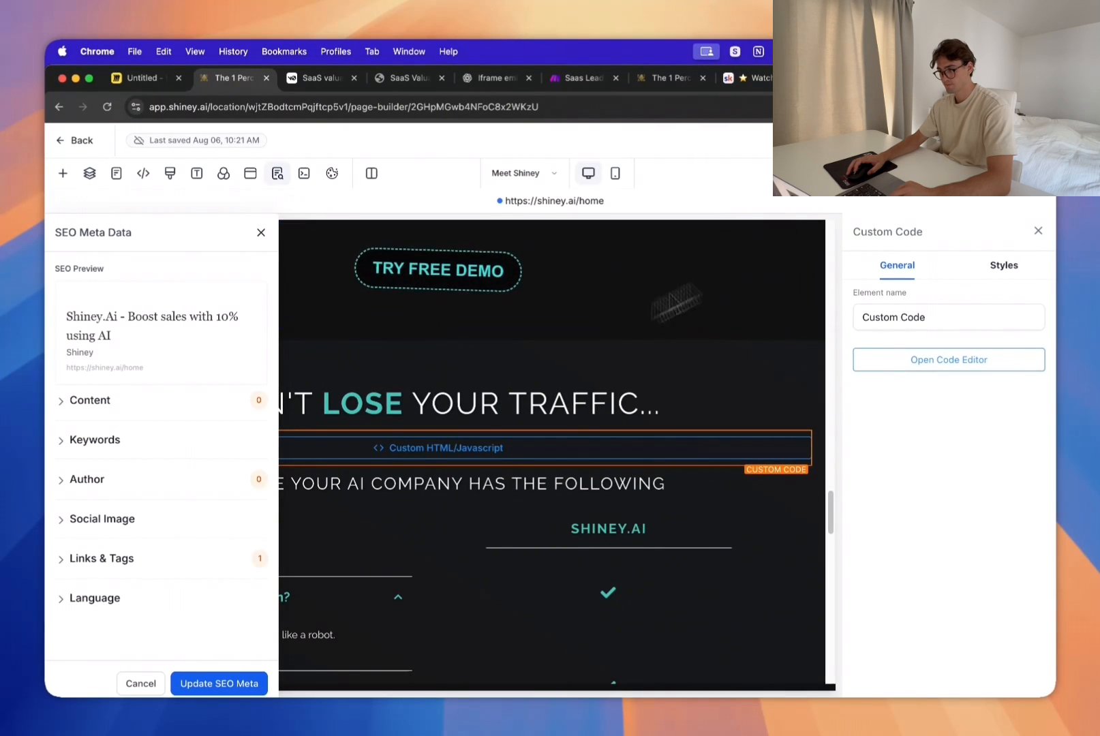
Step: Open shiney.ai in a new tab, reload the page and locate the embedded valuation tool below the "Don't lose your traffic..." headline
key(super+t)
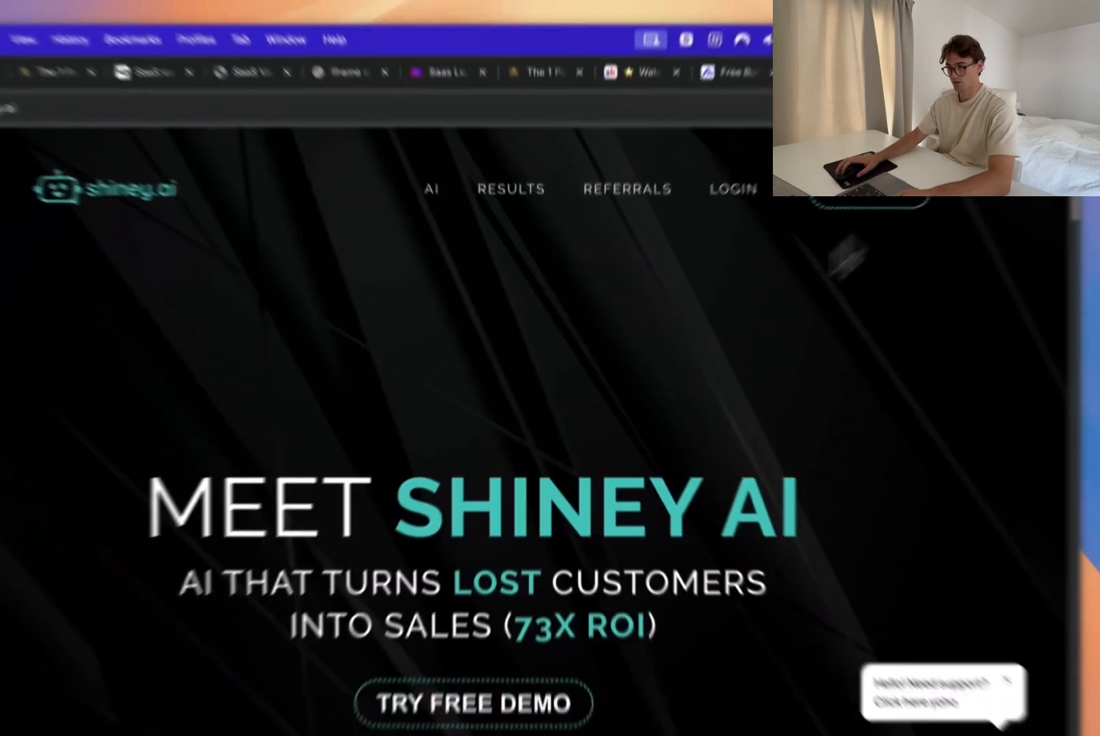
scroll(743, 303, down, 10)
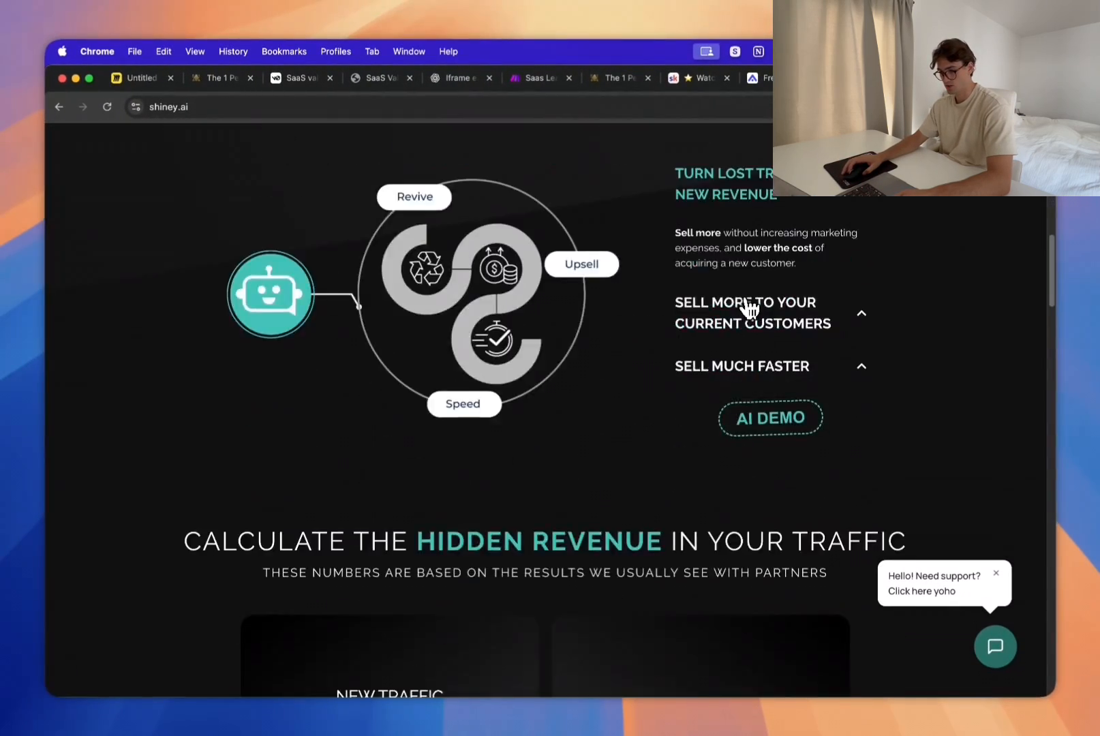
scroll(747, 298, up, 10)
scroll(746, 298, down, 15)
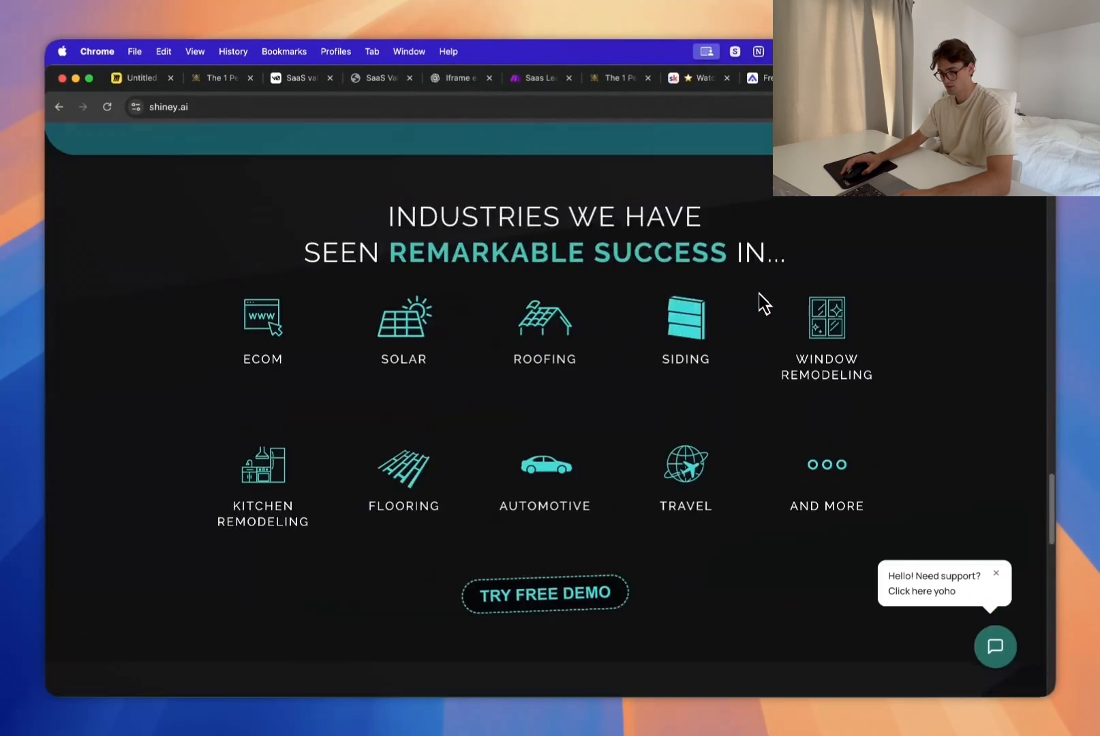
scroll(760, 300, down, 5)
scroll(760, 300, up, 10)
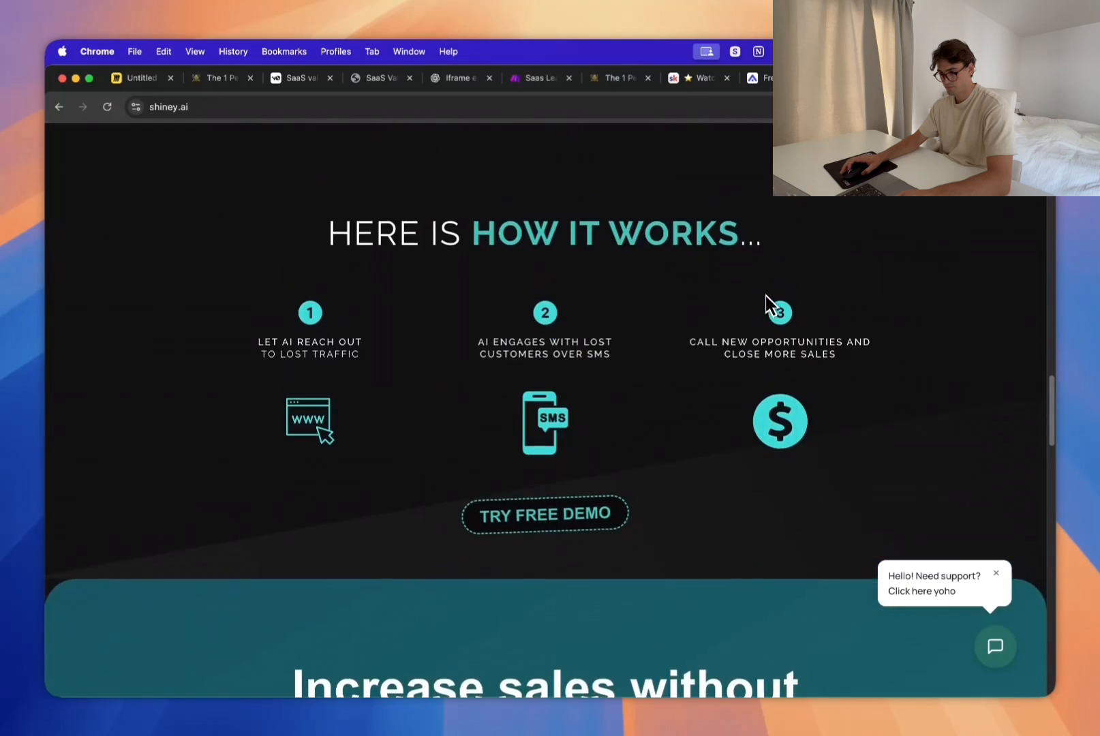
scroll(771, 308, up, 10)
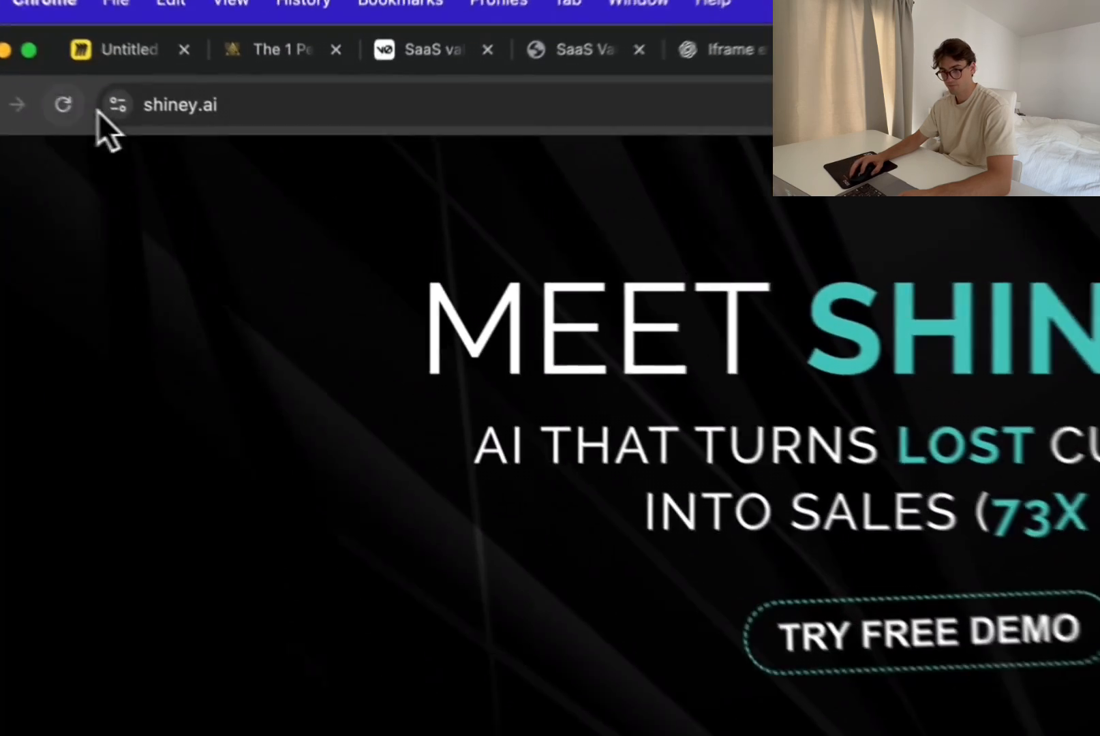
click(107, 106)
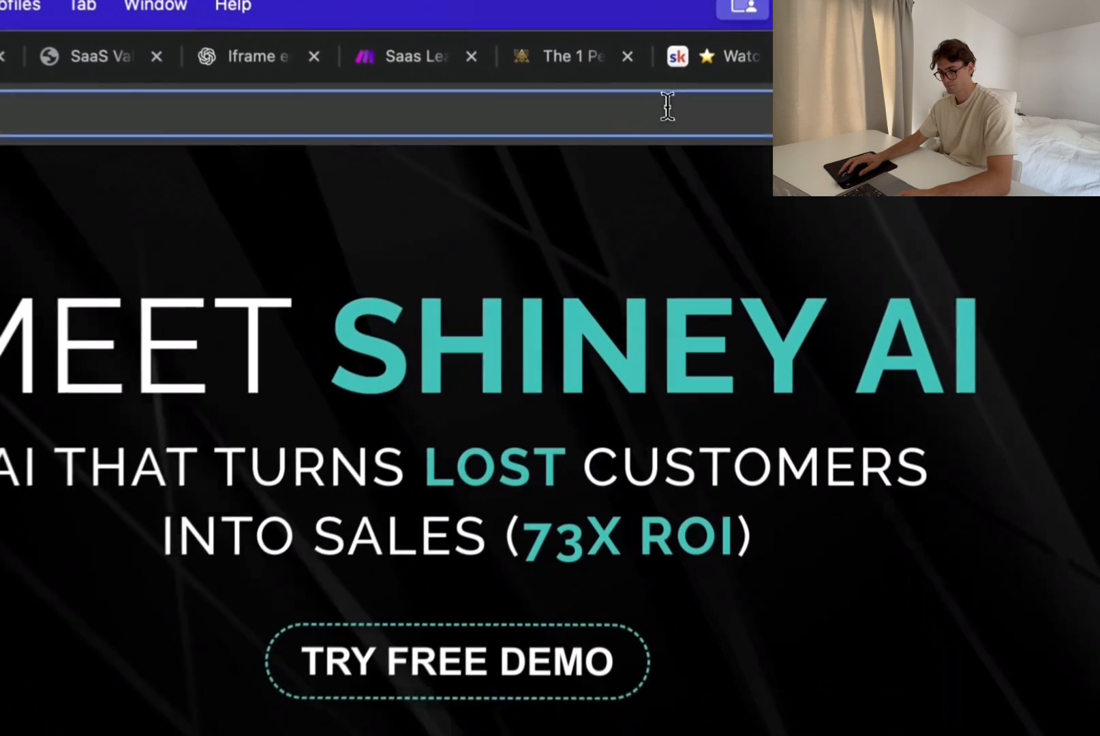
scroll(681, 292, down, 15)
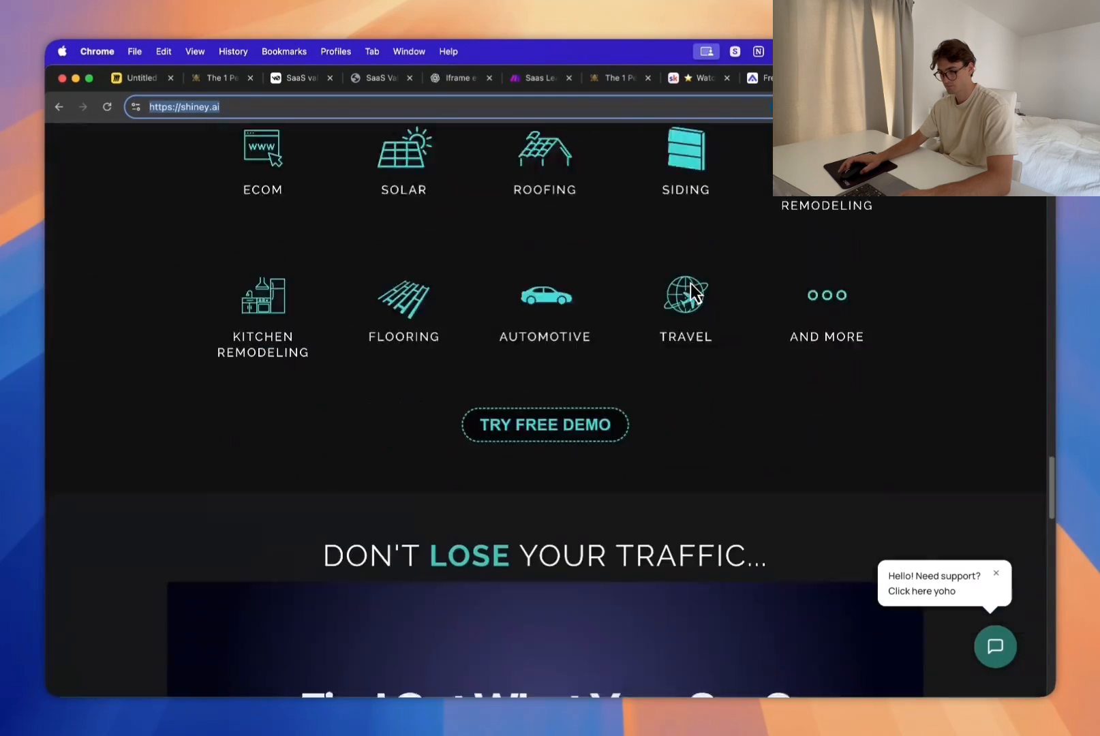
scroll(695, 293, down, 10)
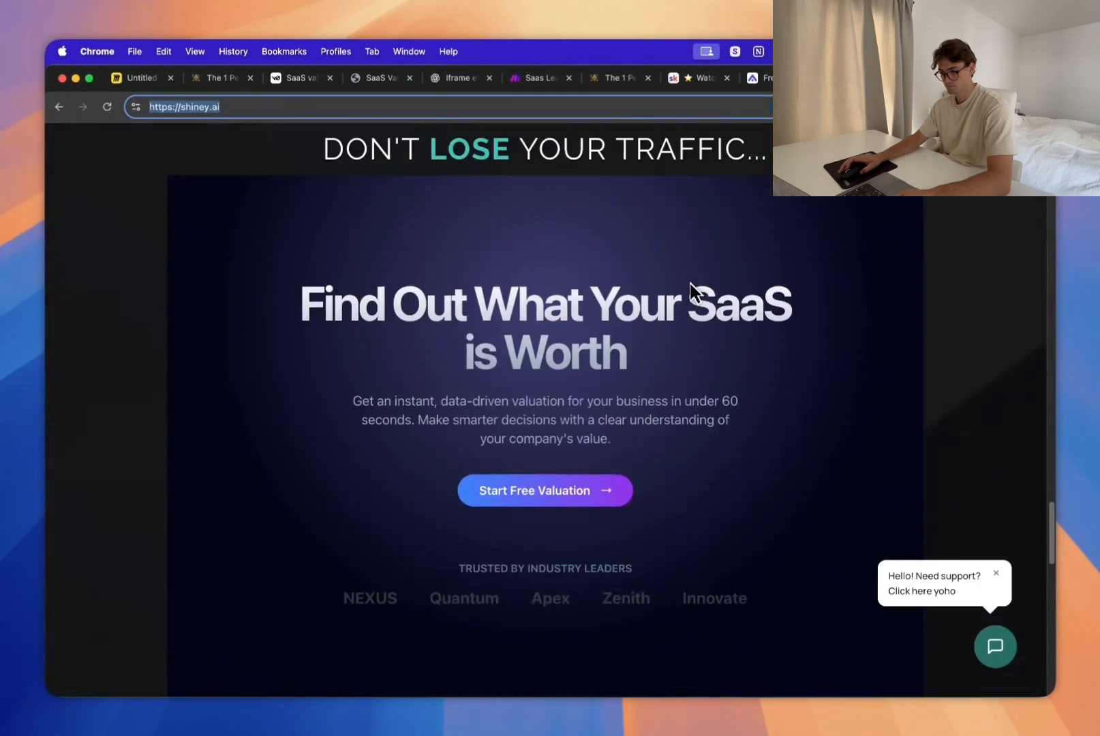
Step: Inspect the embedded valuation tool from its heading down to the page section that follows it
scroll(695, 289, up, 10)
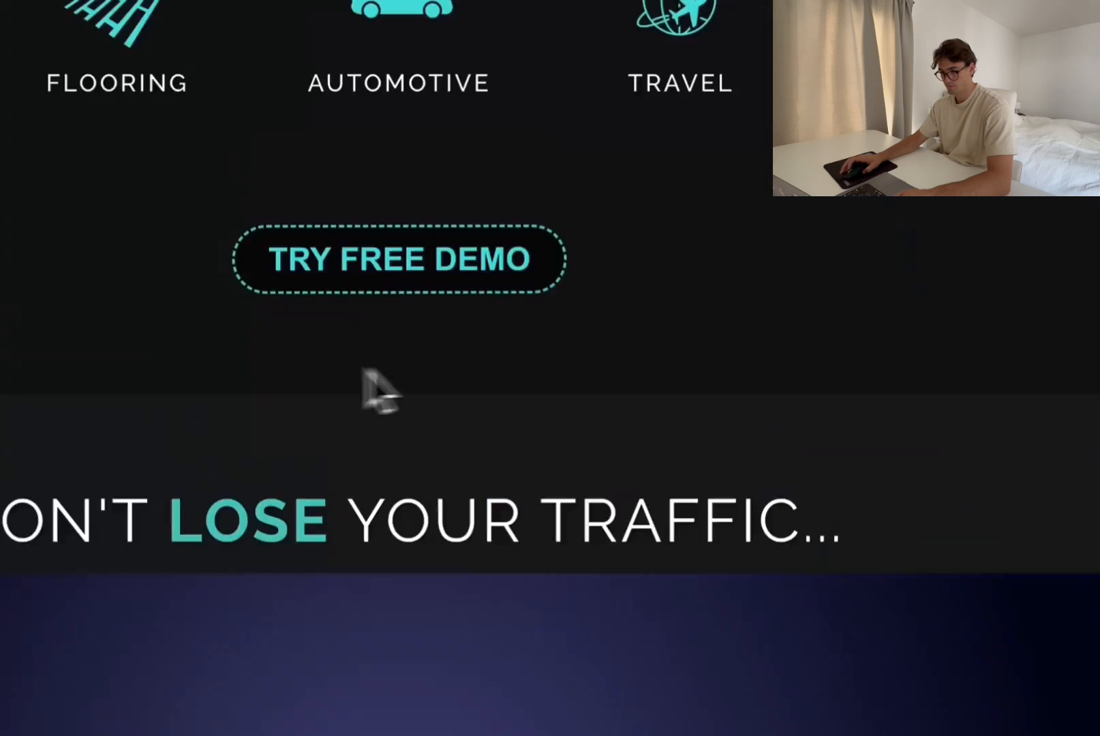
scroll(437, 355, down, 7)
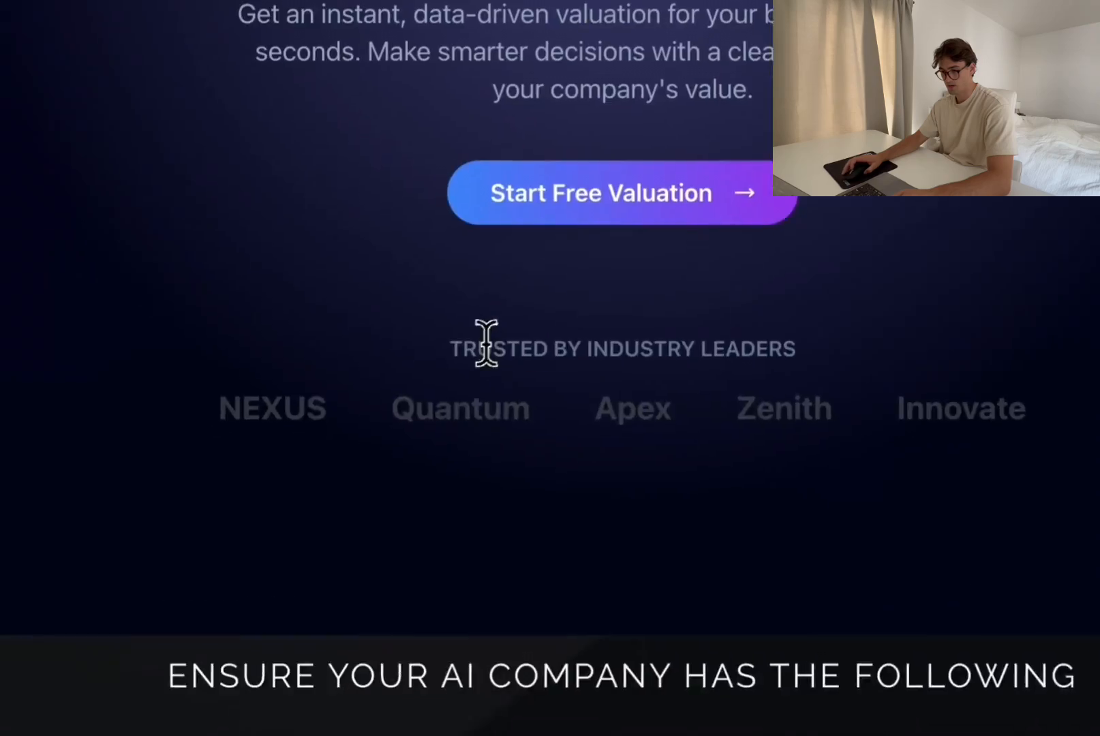
scroll(477, 342, up, 5)
drag(425, 341, 740, 470)
click(481, 407)
scroll(429, 582, down, 3)
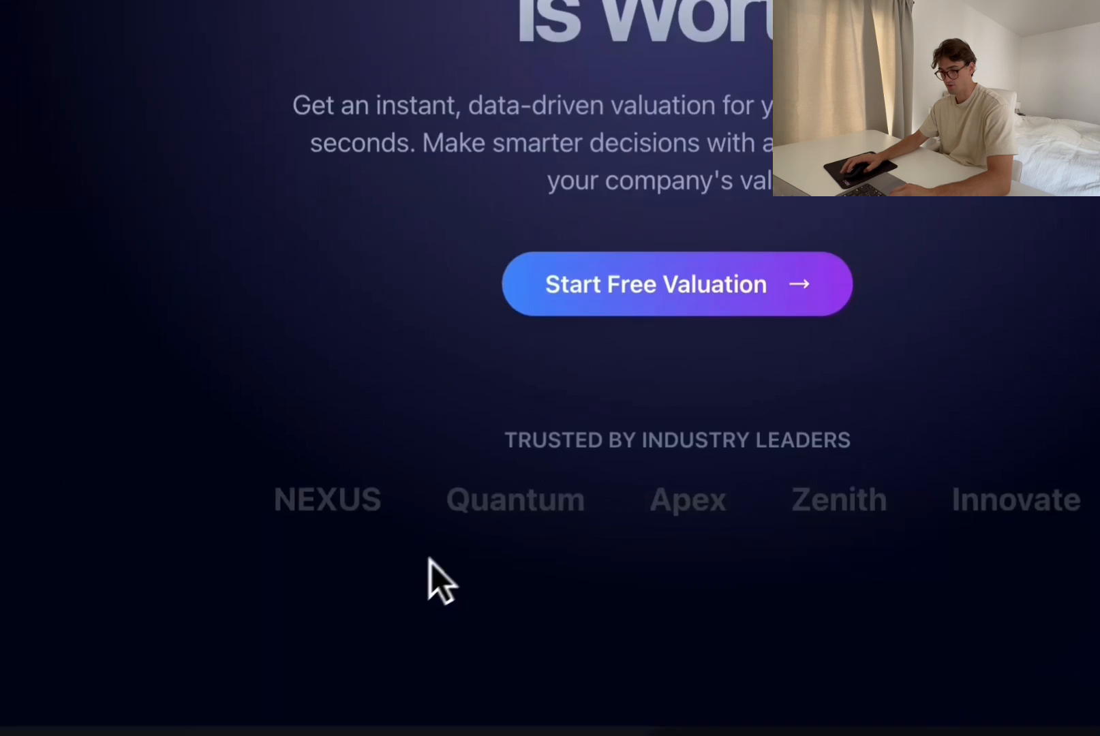
scroll(434, 468, up, 3)
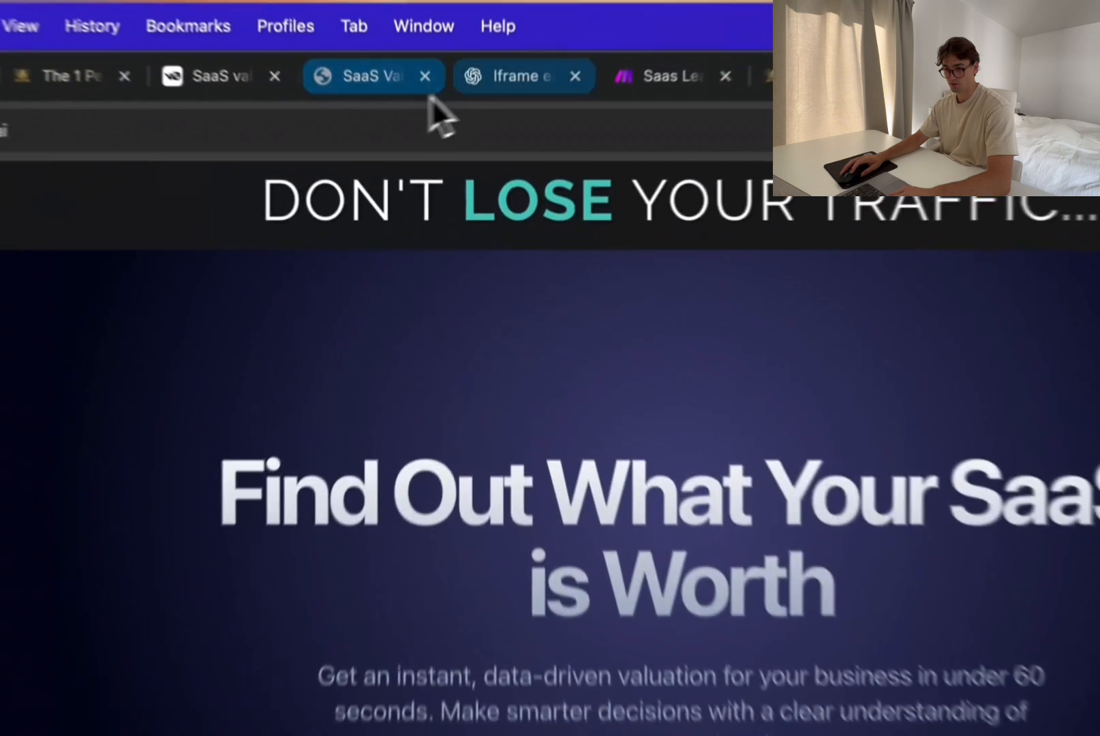
Step: Switch to the ChatGPT iframe chat, ask "Can you please do rounded corners?" and copy the new iframe code
click(458, 78)
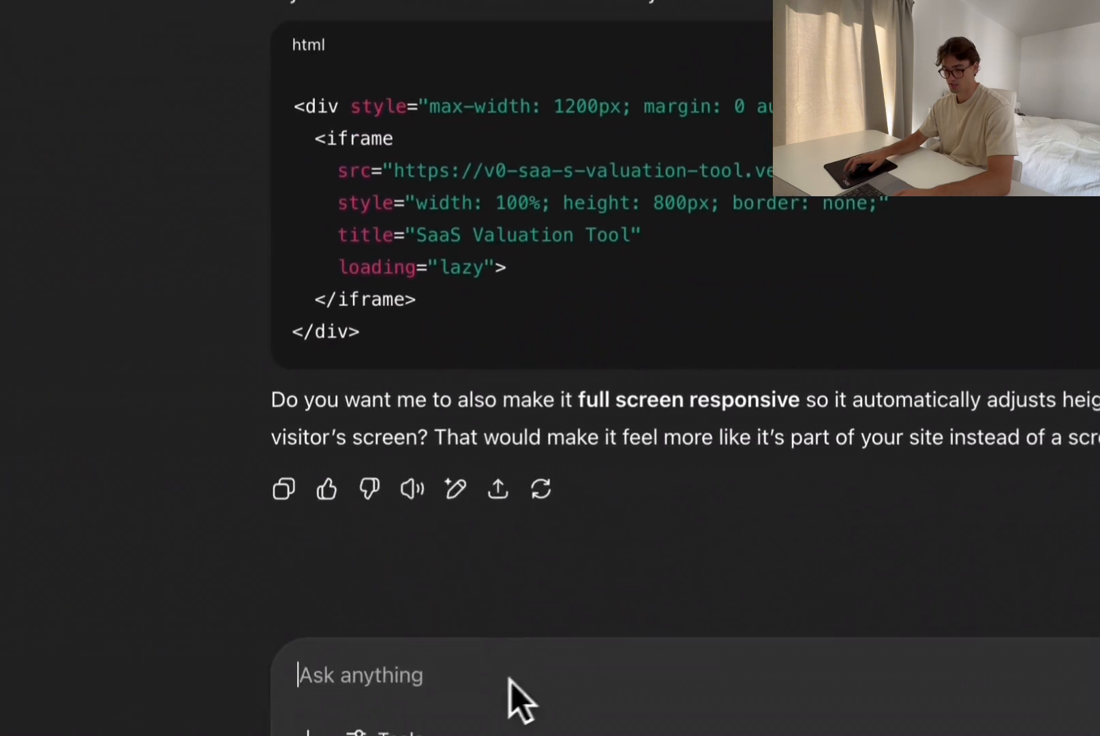
text(Can you please )
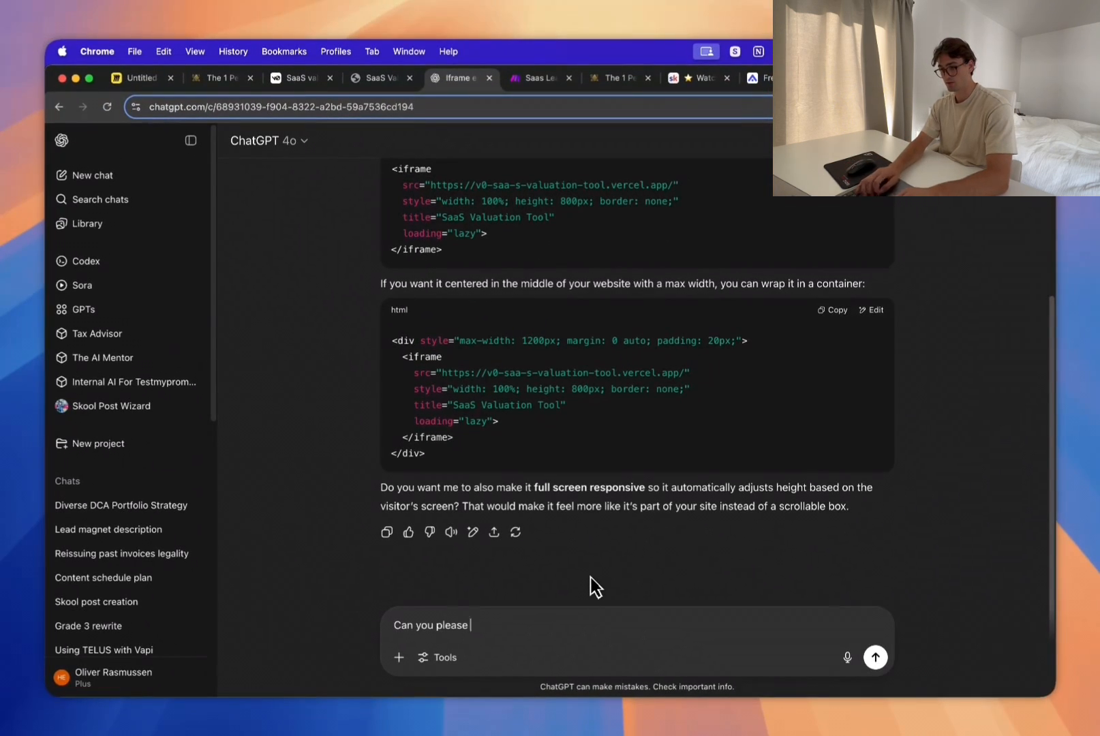
text(do rounded corners?)
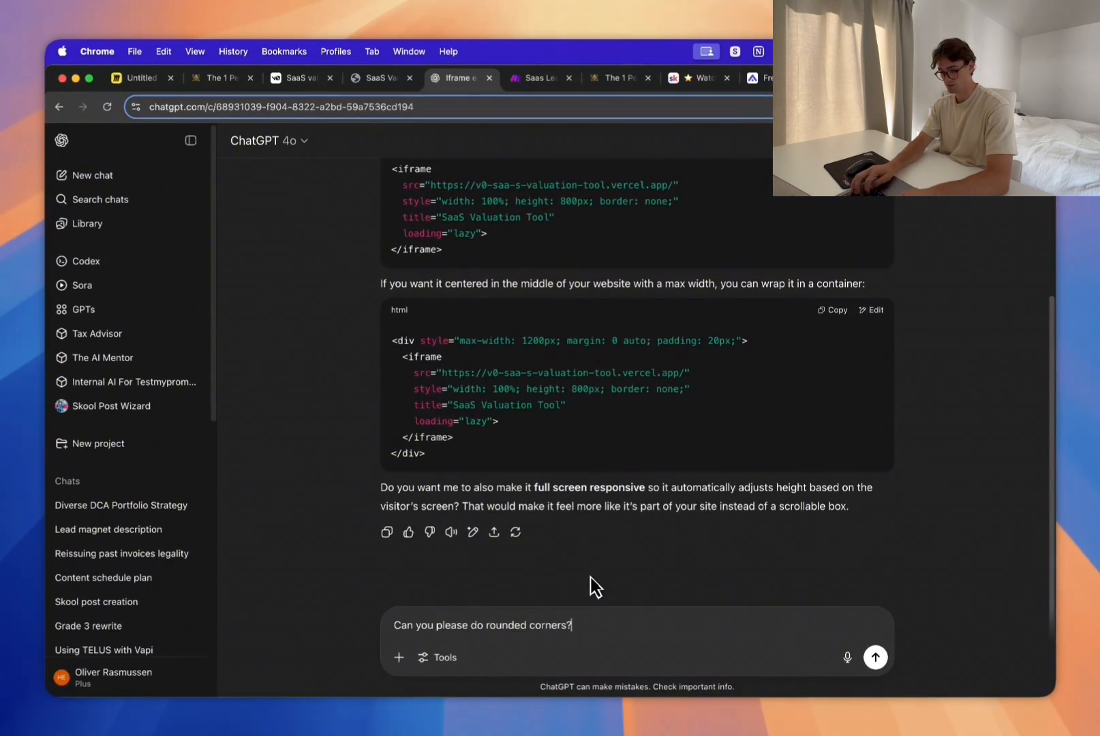
key(Return)
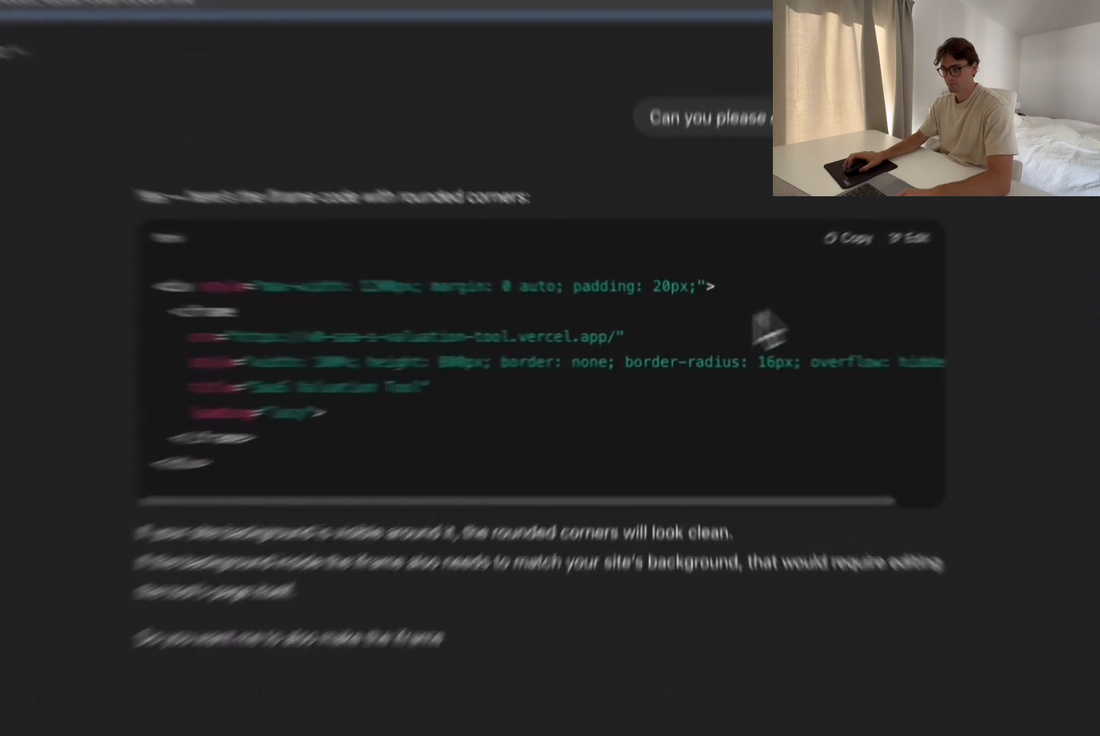
click(833, 260)
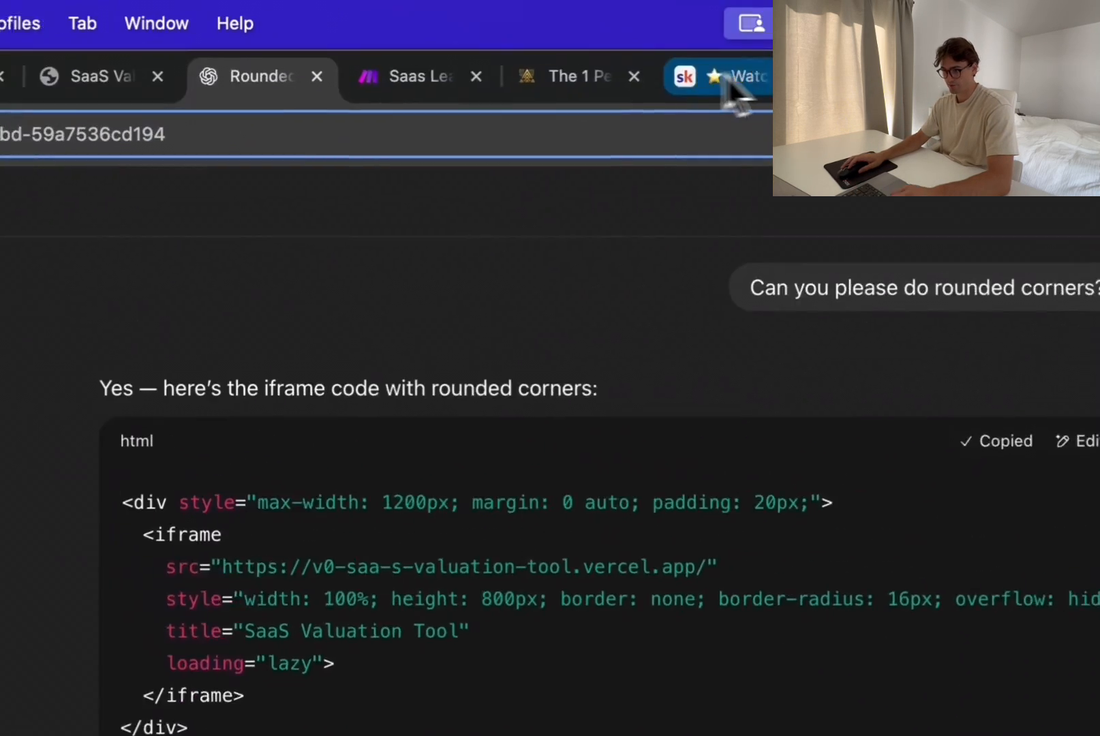
Step: Return to the page builder, replace the Custom Code element's contents with the copied rounded-corner iframe code and save it
click(770, 82)
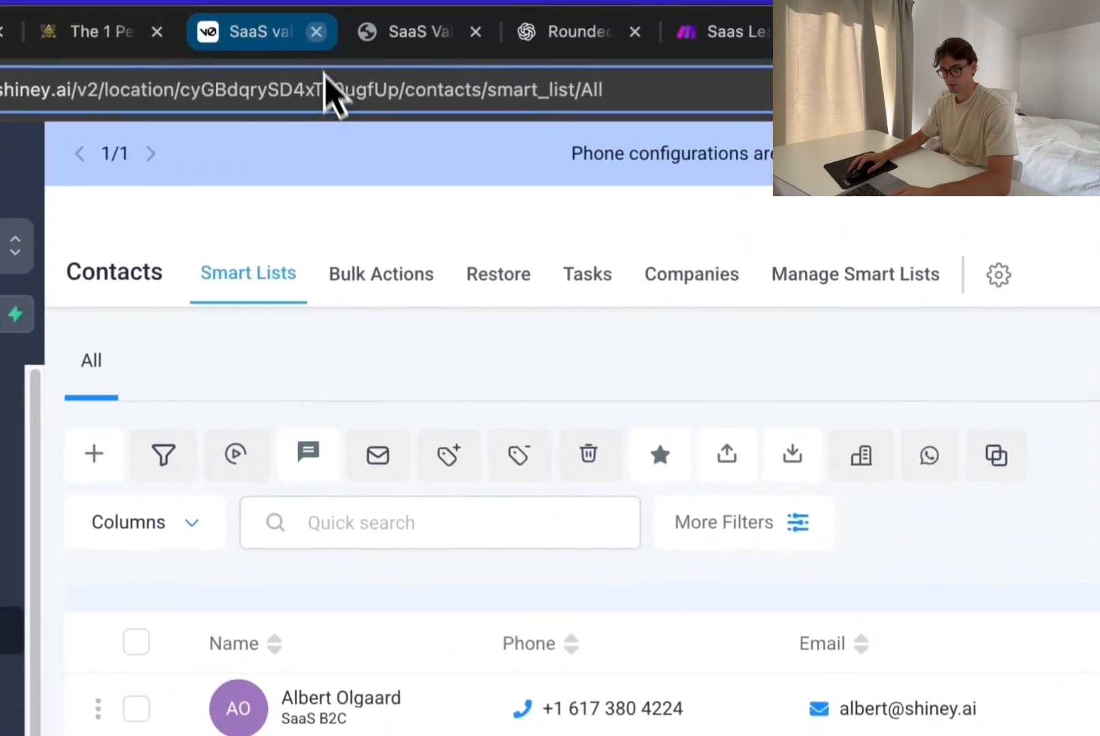
click(266, 32)
click(136, 94)
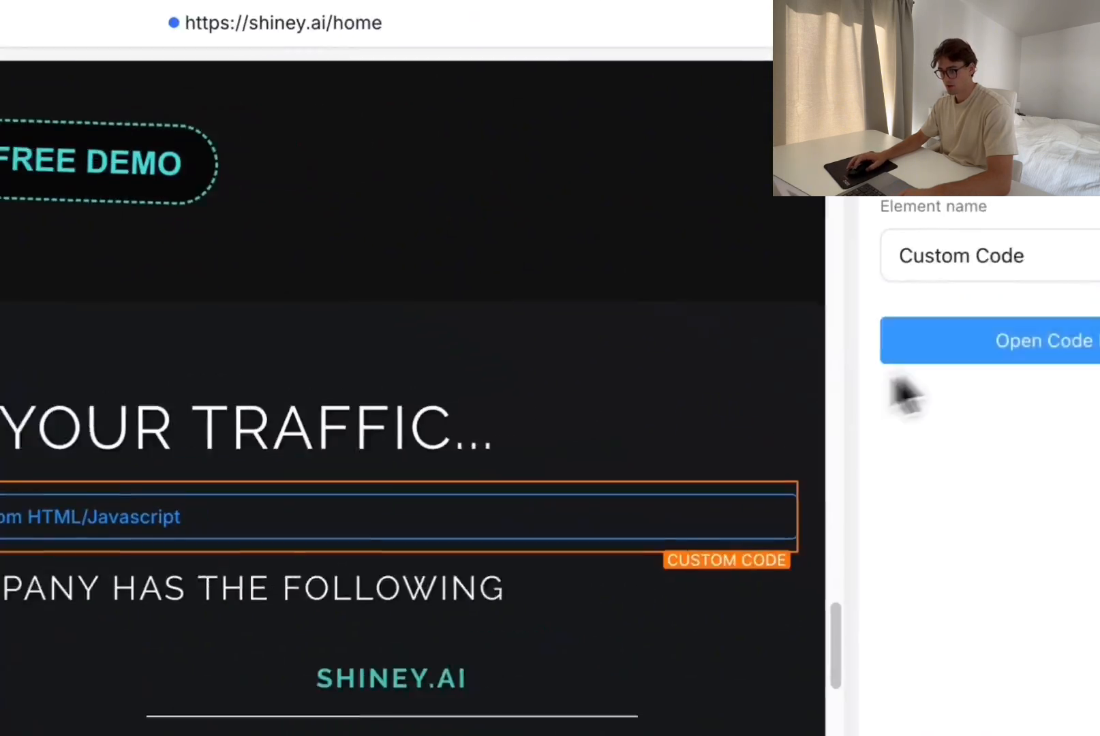
click(961, 342)
key(ctrl+a)
key(ctrl+v)
click(432, 733)
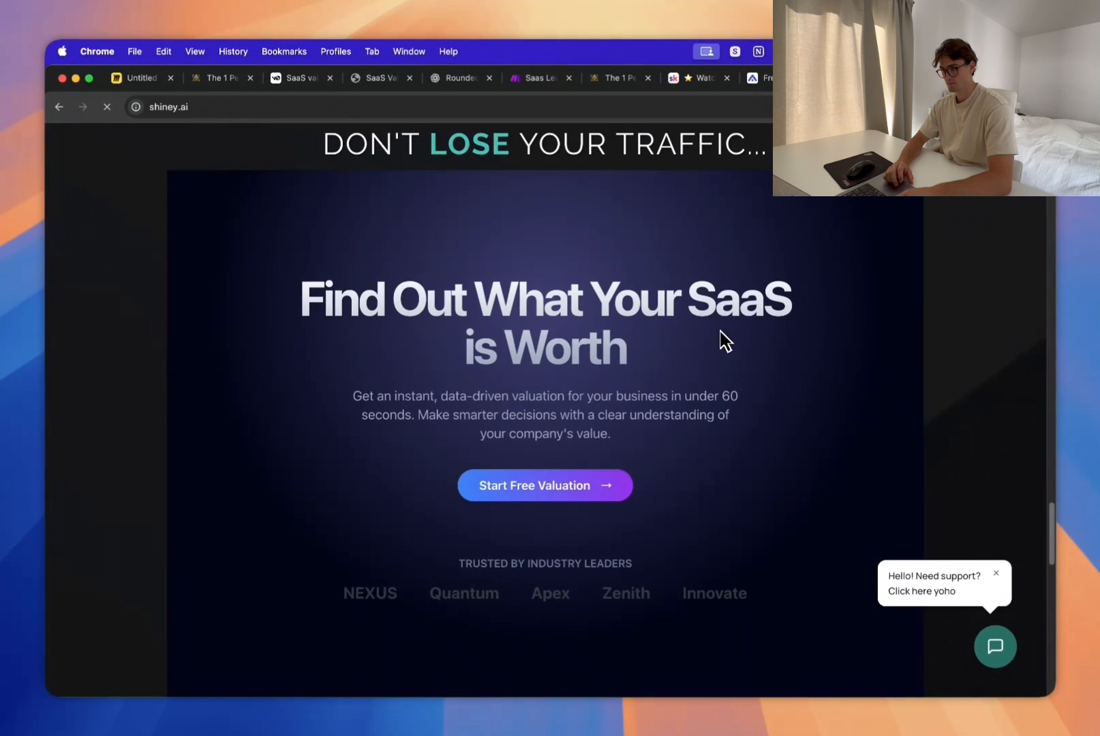
Step: Examine the embedded valuation tool's corners and its fit with the surrounding sections on the live shiney.ai page
scroll(709, 378, down, 20)
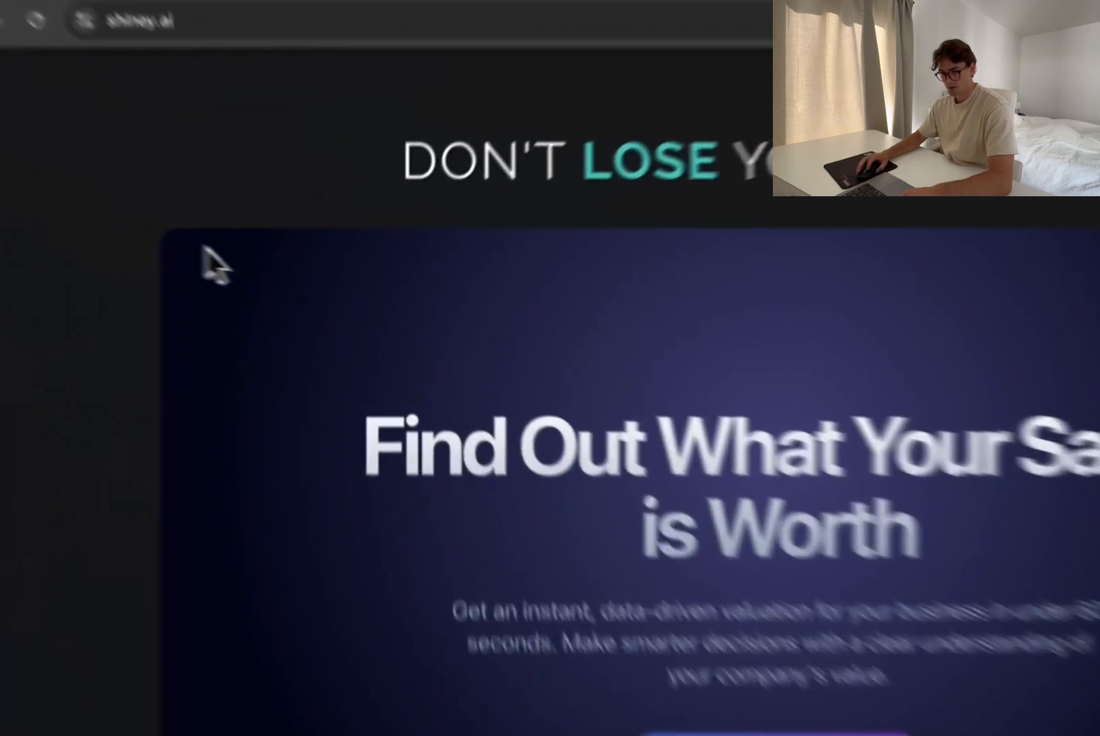
scroll(437, 358, down, 5)
scroll(449, 371, up, 5)
scroll(406, 327, down, 2)
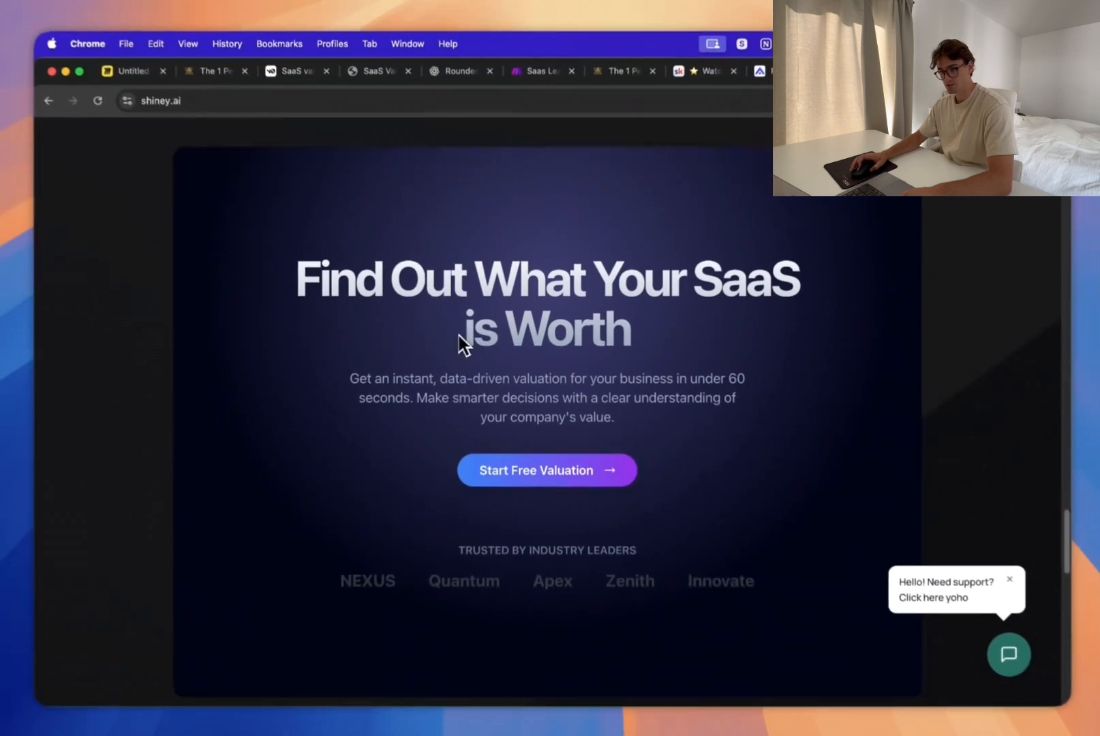
scroll(409, 329, up, 1)
scroll(500, 368, up, 3)
scroll(518, 368, down, 4)
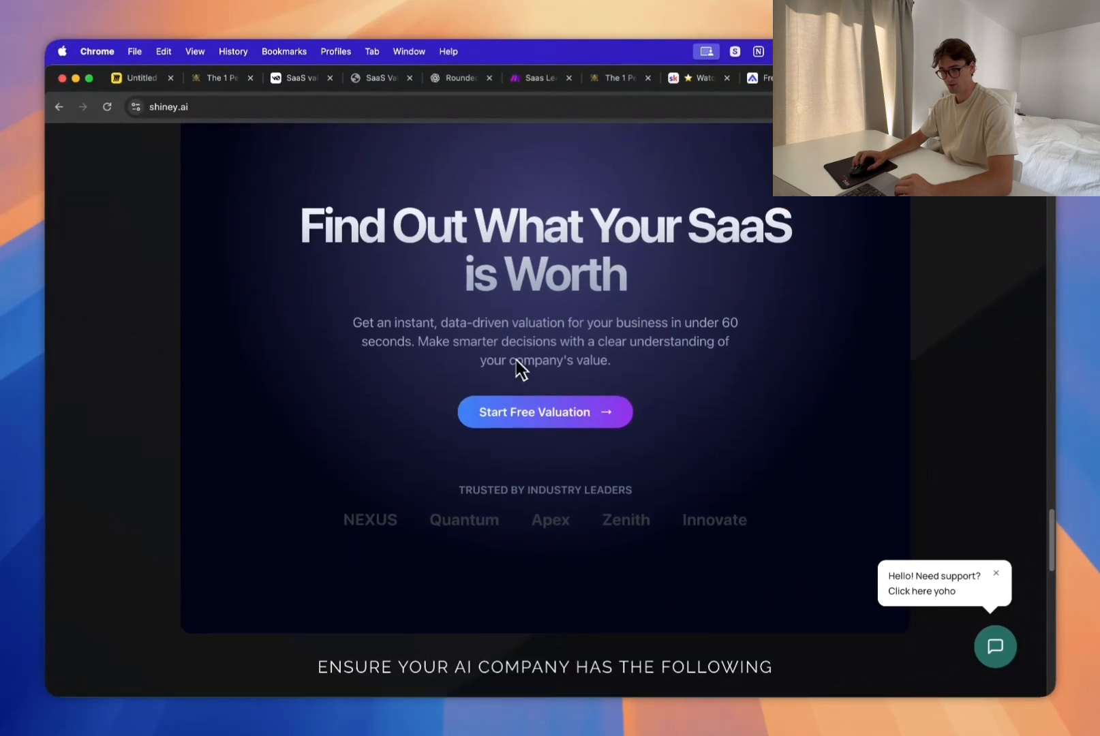
scroll(515, 364, up, 3)
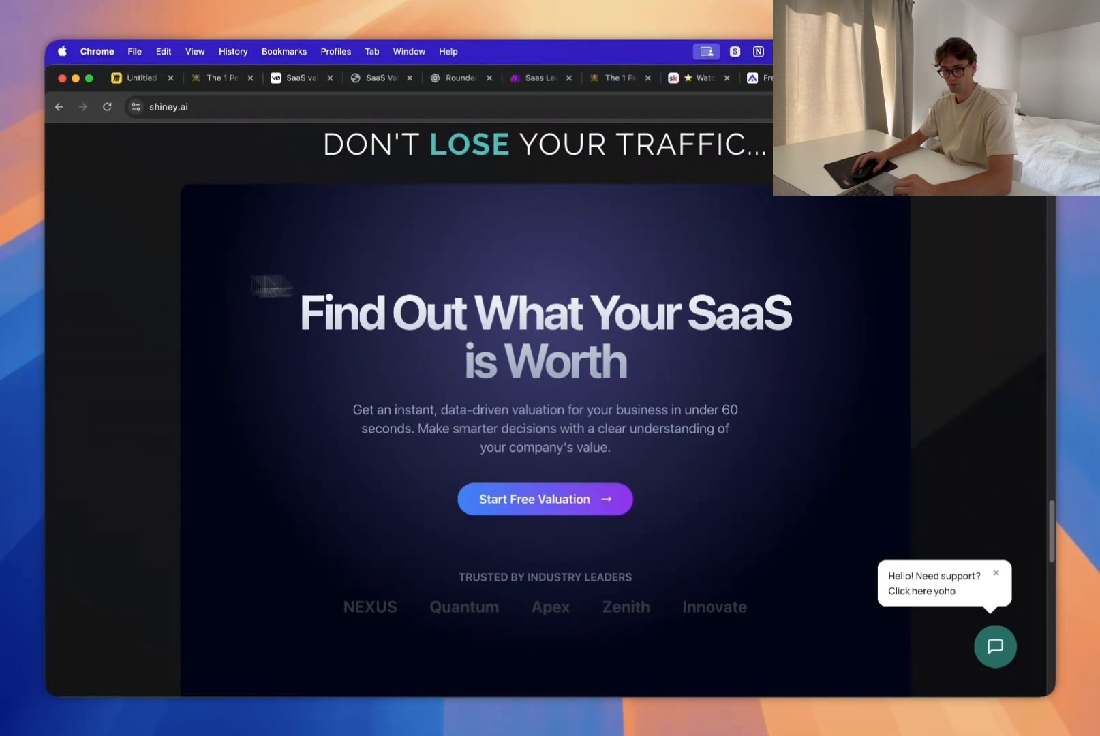
scroll(330, 272, down, 3)
scroll(422, 470, up, 2)
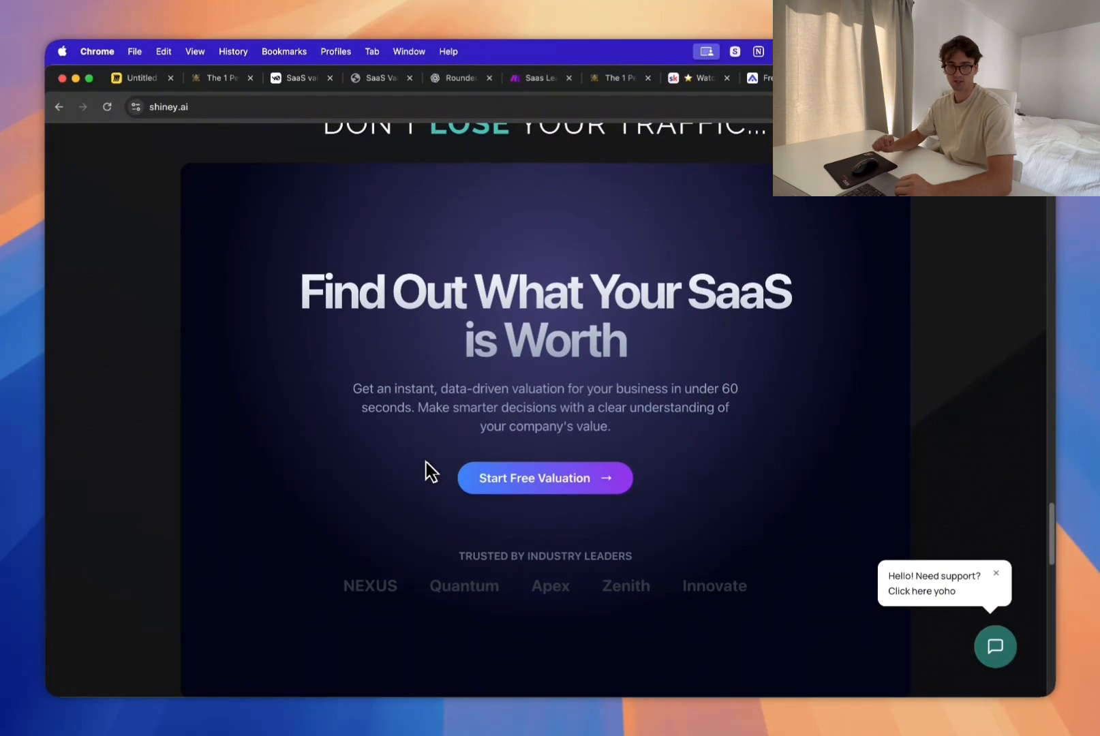
scroll(583, 538, down, 2)
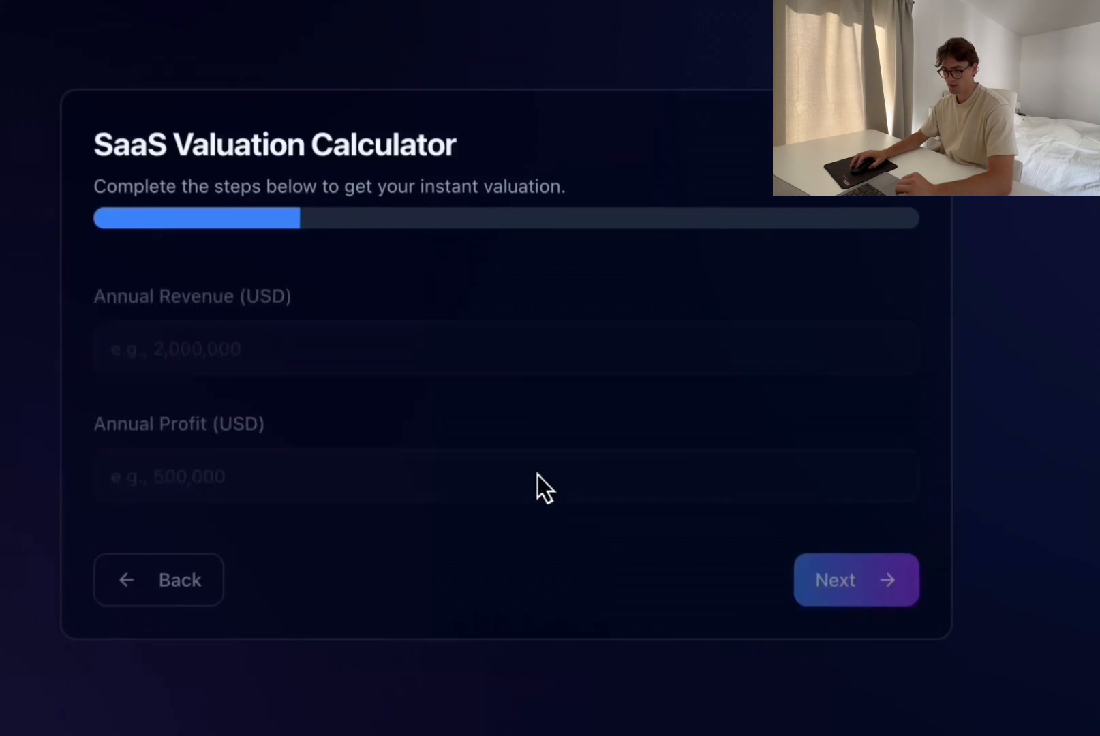
Step: Start the free valuation in the embedded tool on the shiney.ai page
click(240, 347)
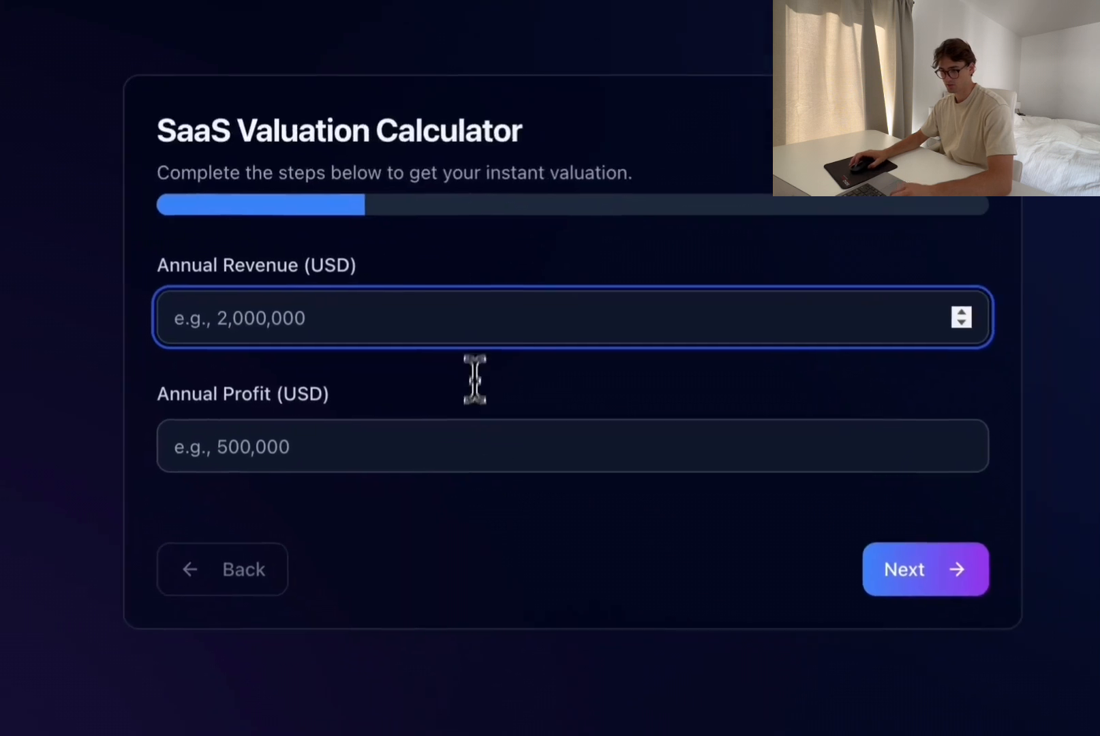